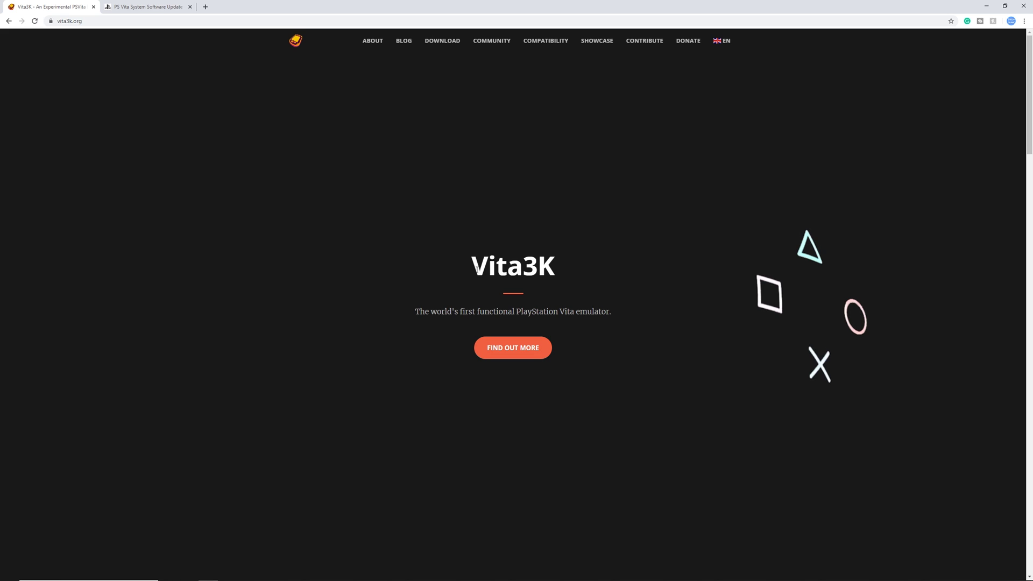
left_click(145, 6)
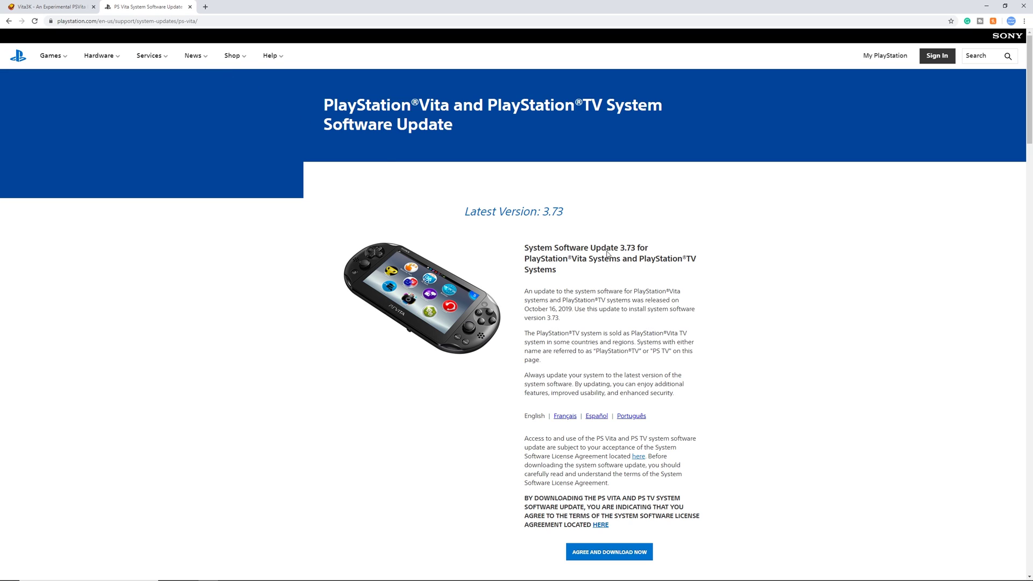
left_click(38, 8)
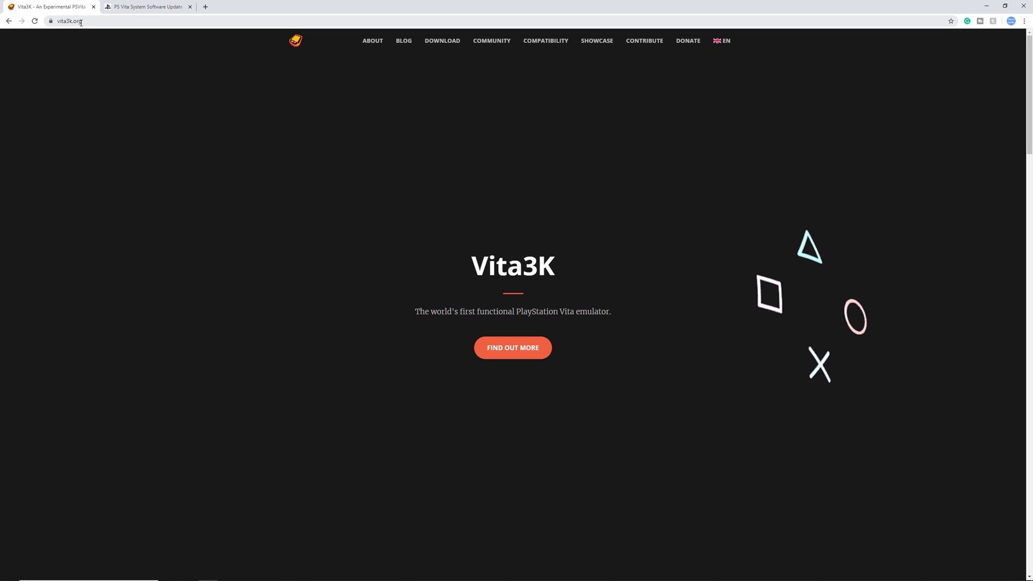
left_click(451, 42)
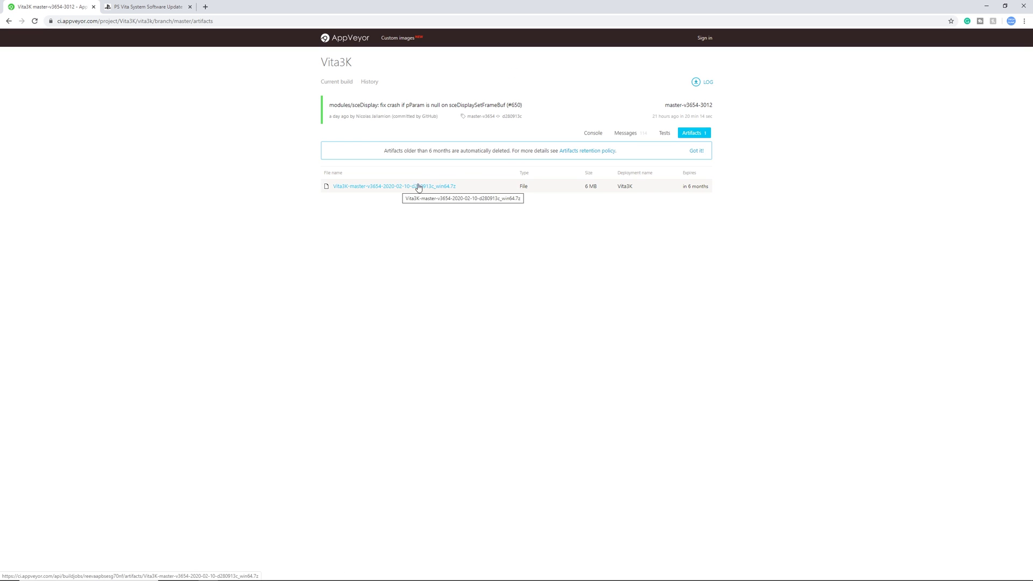
left_click(396, 187)
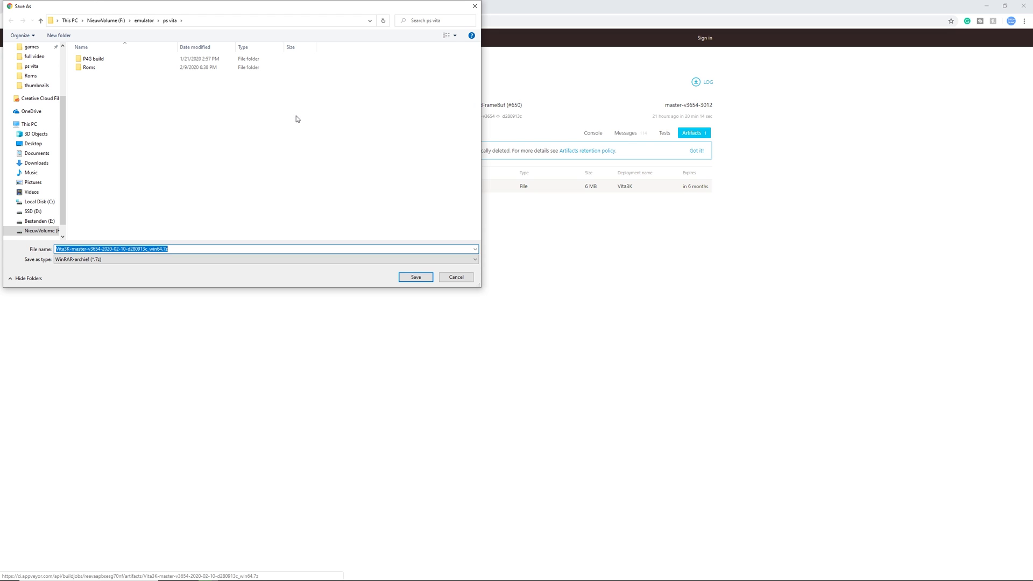
left_click(417, 277)
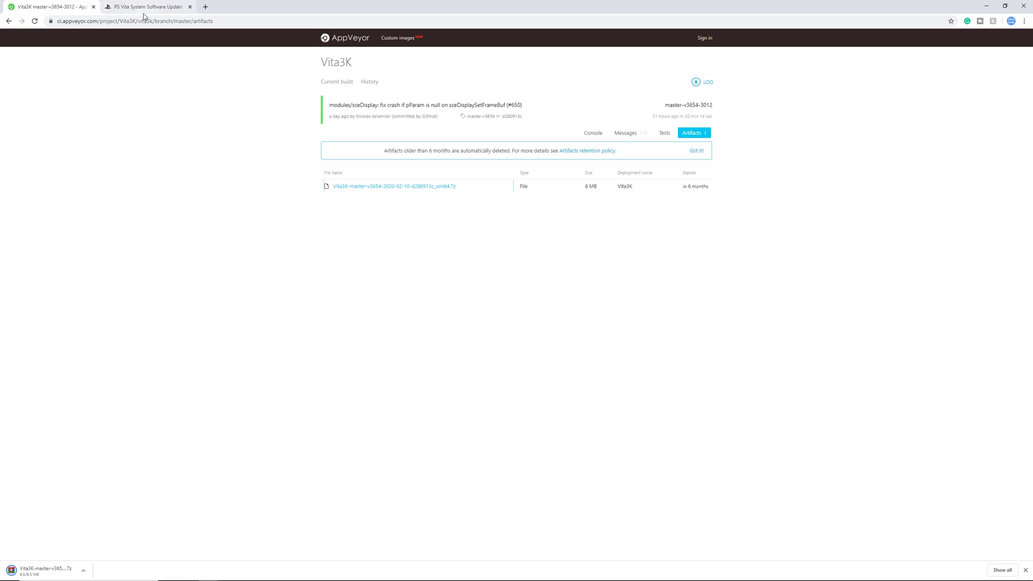
- Accept the license and download the PS Vita system software update PSVUPDAT.PUP from the PlayStation page into the ps vita folder
left_click(146, 7)
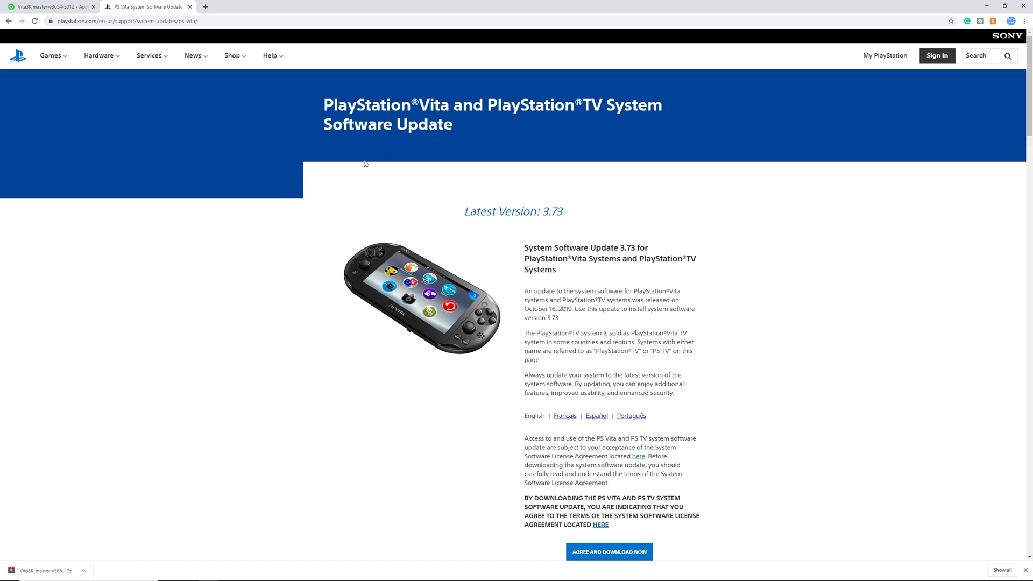
scroll(741, 428, "down", 5)
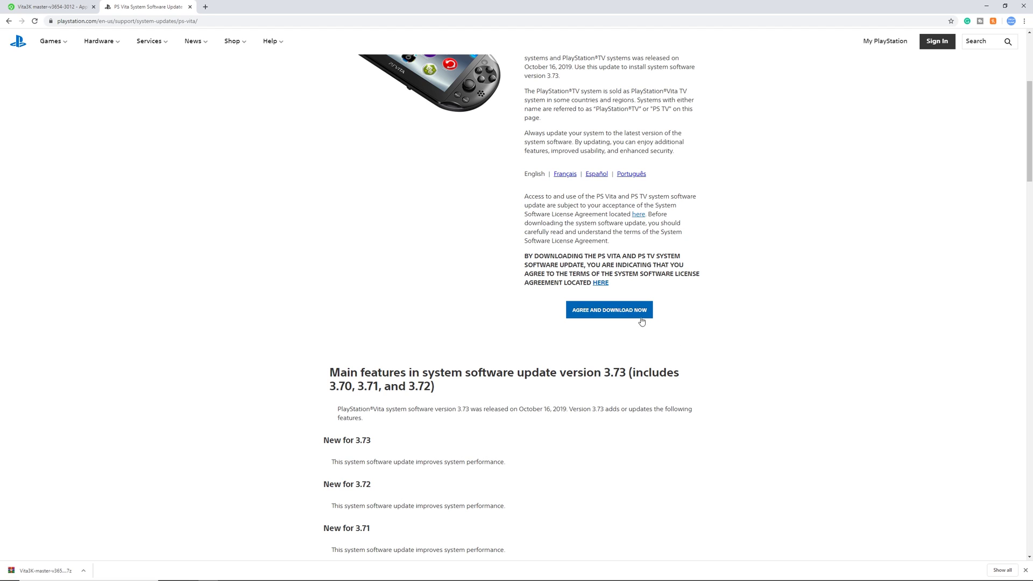
left_click(600, 316)
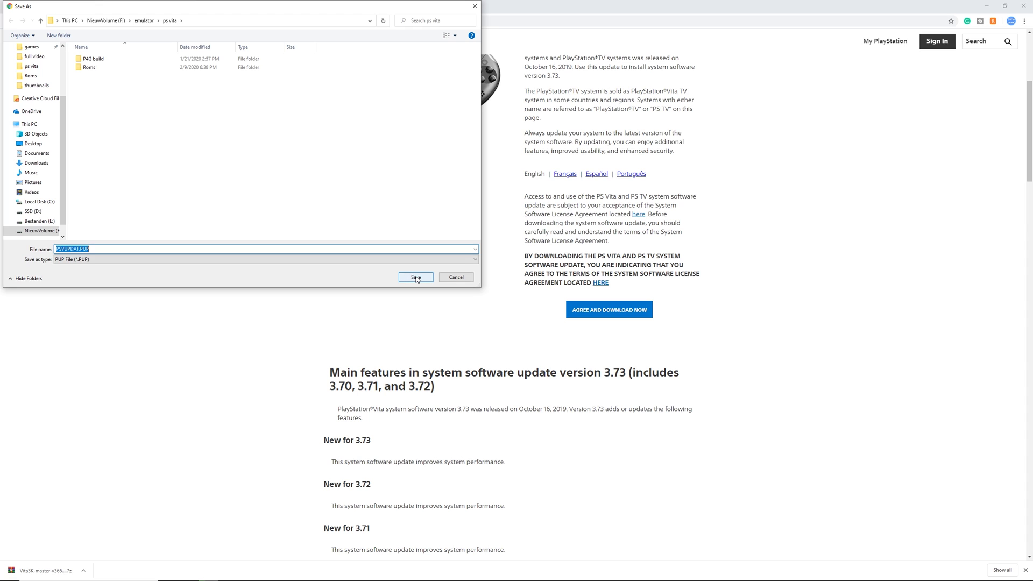
left_click(416, 278)
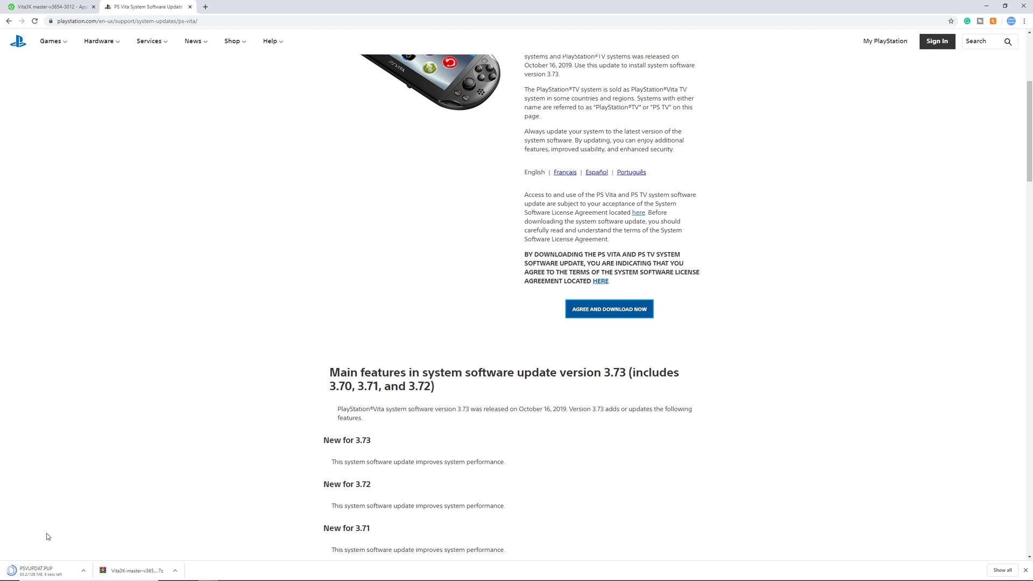
- Show the downloaded Vita3K archive in its folder and extract it into a subfolder named after the archive
left_click(175, 570)
left_click(258, 525)
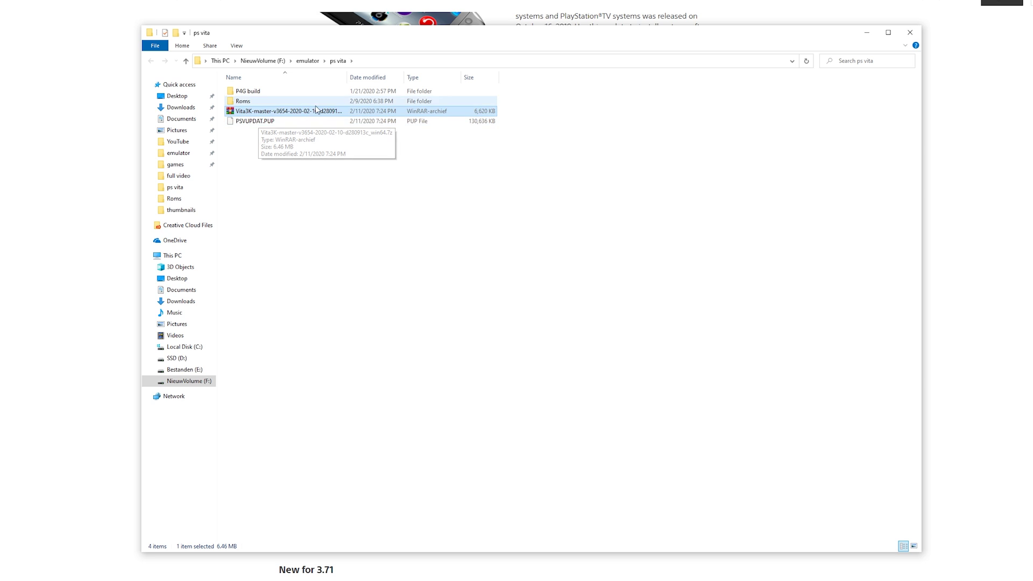
right_click(265, 110)
right_click(256, 108)
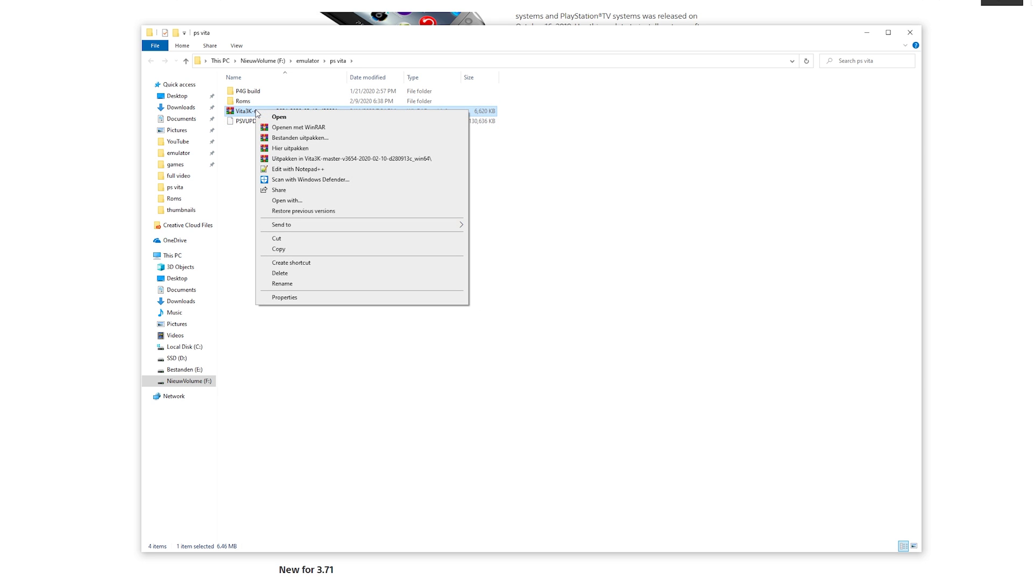
left_click(245, 172)
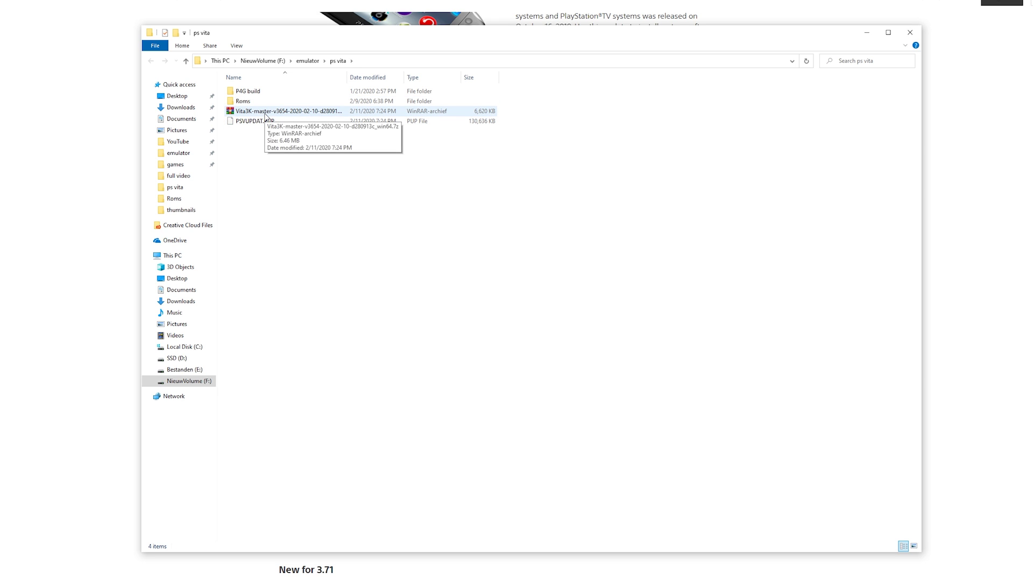
right_click(265, 112)
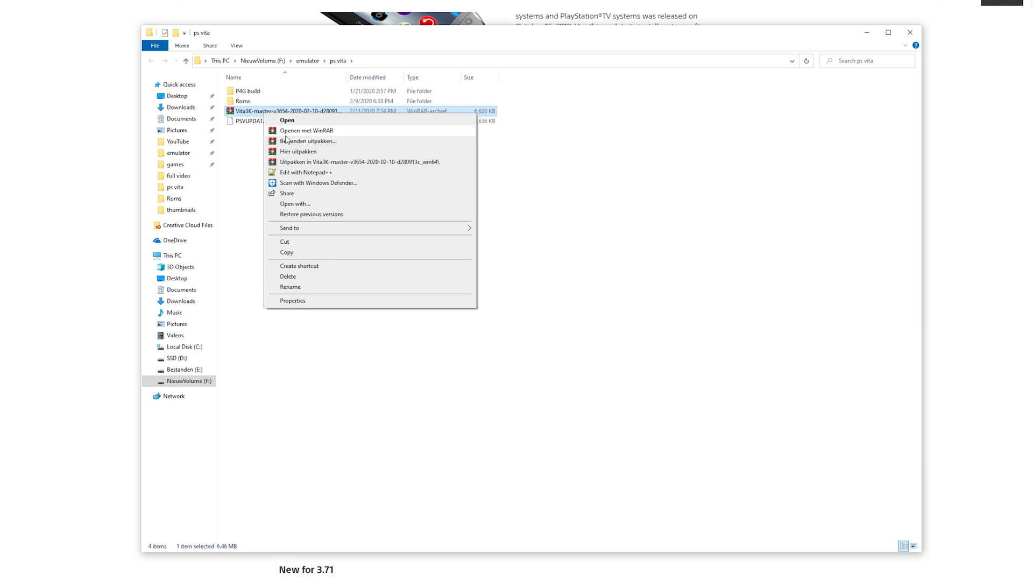
left_click(305, 163)
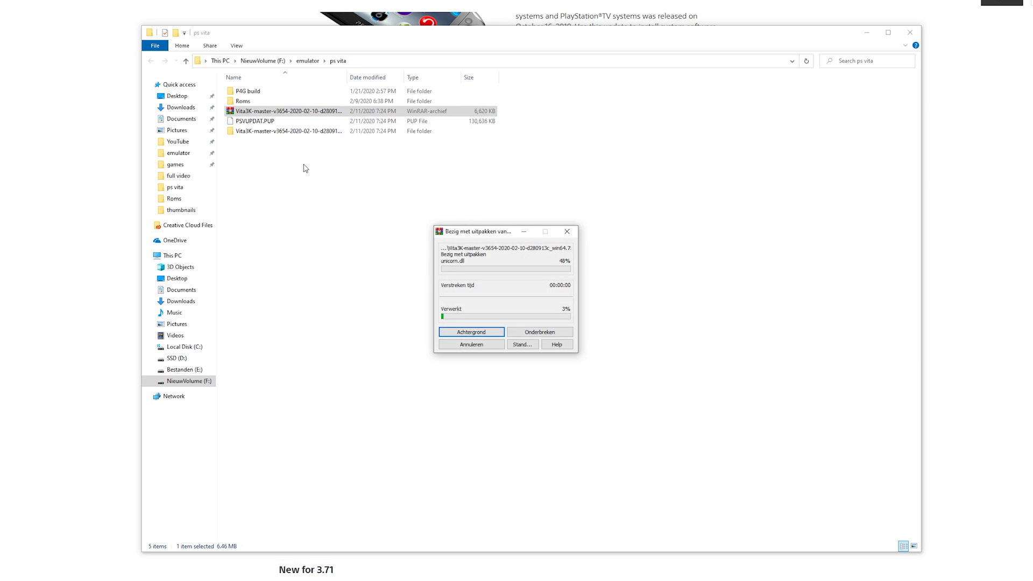
- Open the extracted Vita3K folder and launch Vita3K.exe
double_click(279, 111)
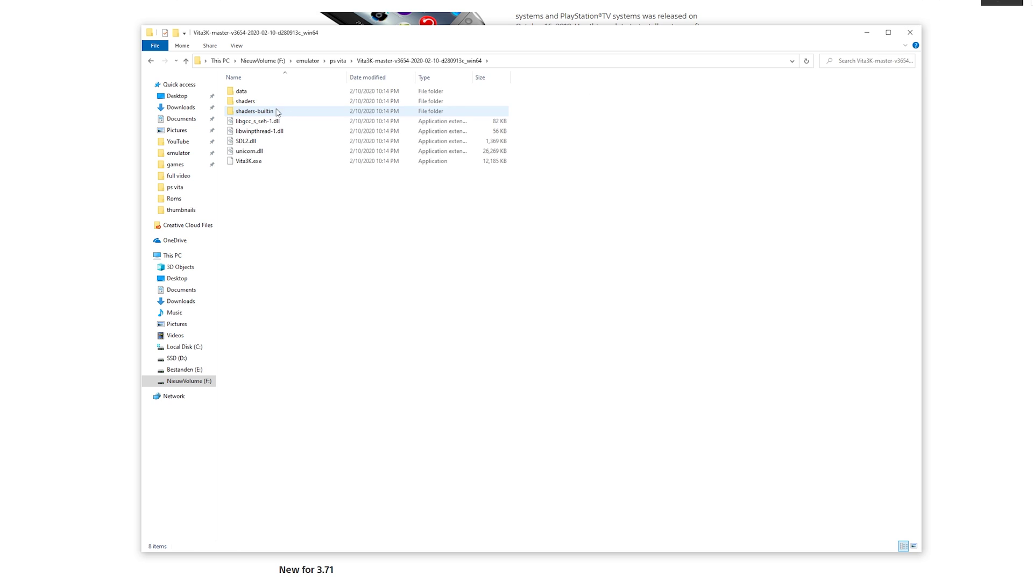
left_click_drag(290, 218, 271, 84)
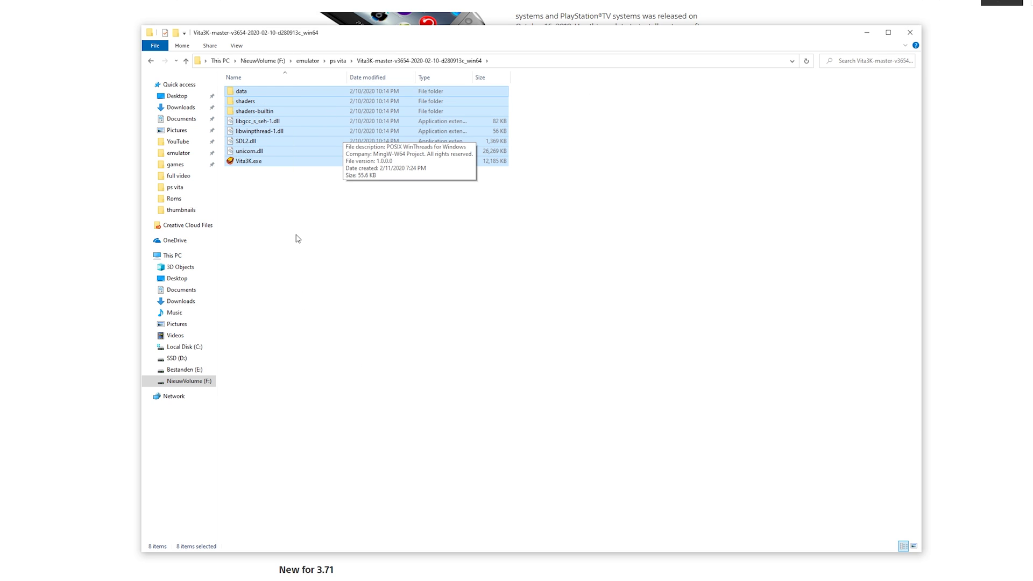
left_click(254, 174)
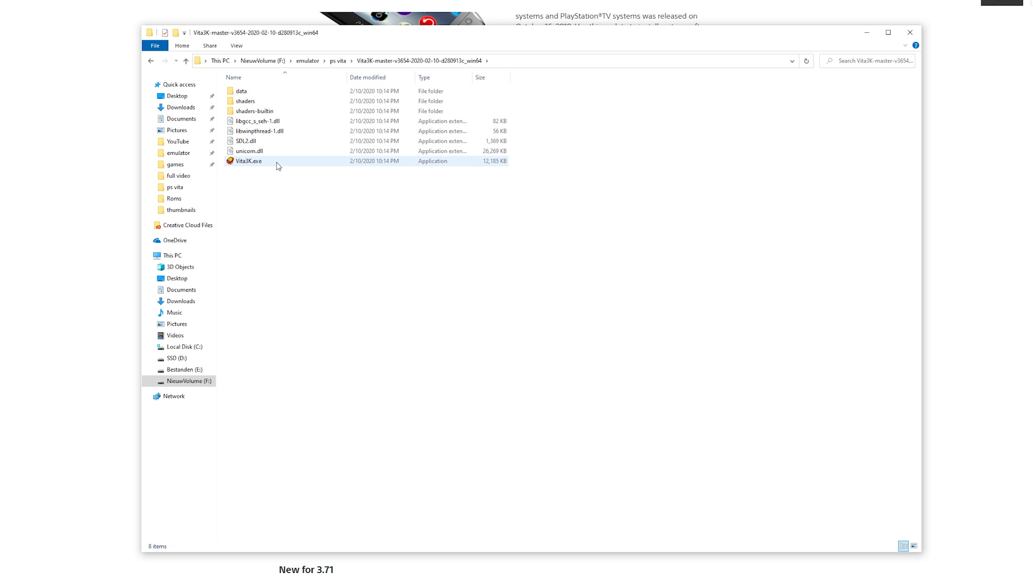
left_click(256, 164)
double_click(256, 165)
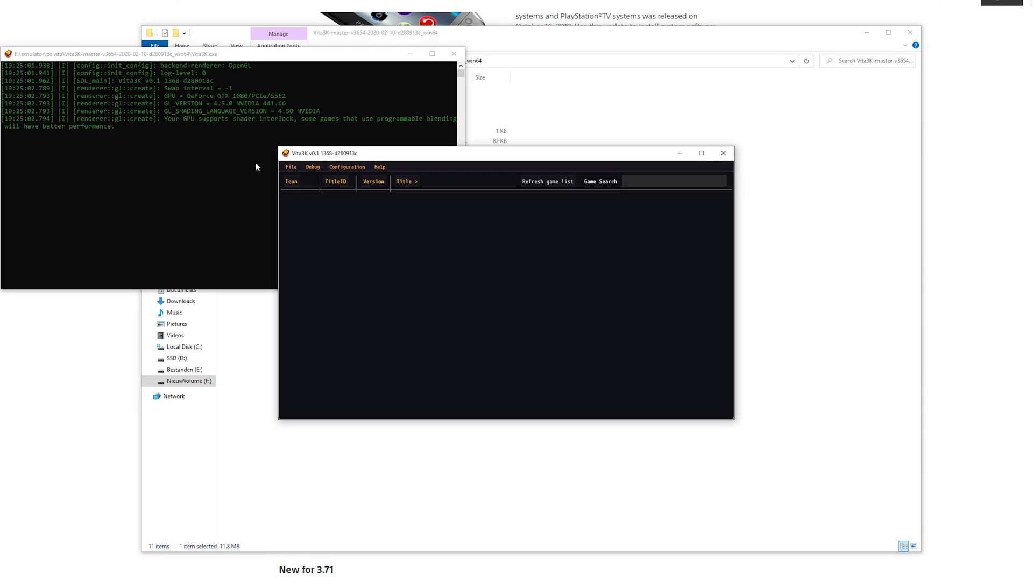
left_click_drag(334, 153, 311, 134)
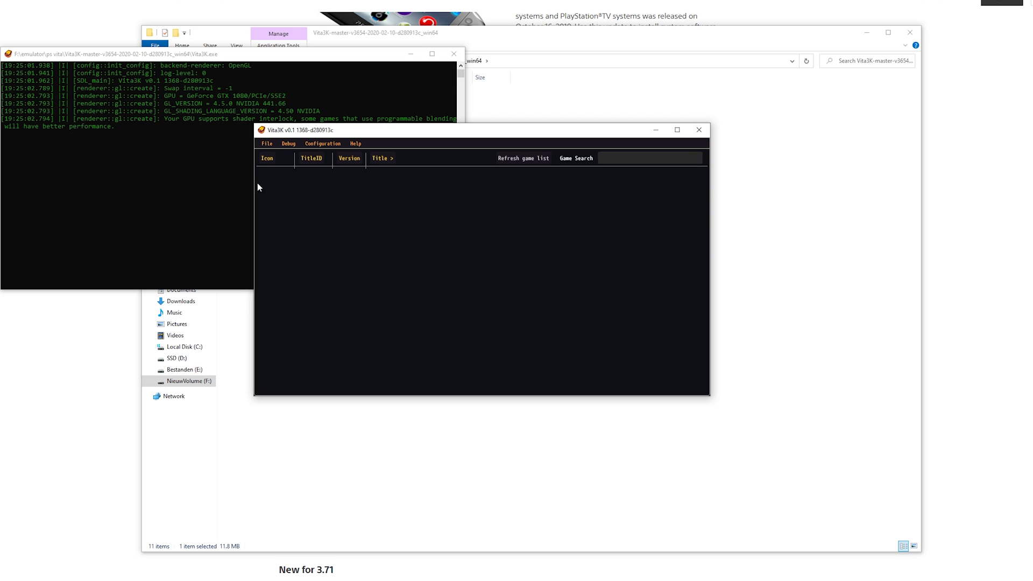
- Install the firmware from PSVUPDAT.PUP in the ps vita folder, keeping the option to delete the installation file enabled
left_click(270, 146)
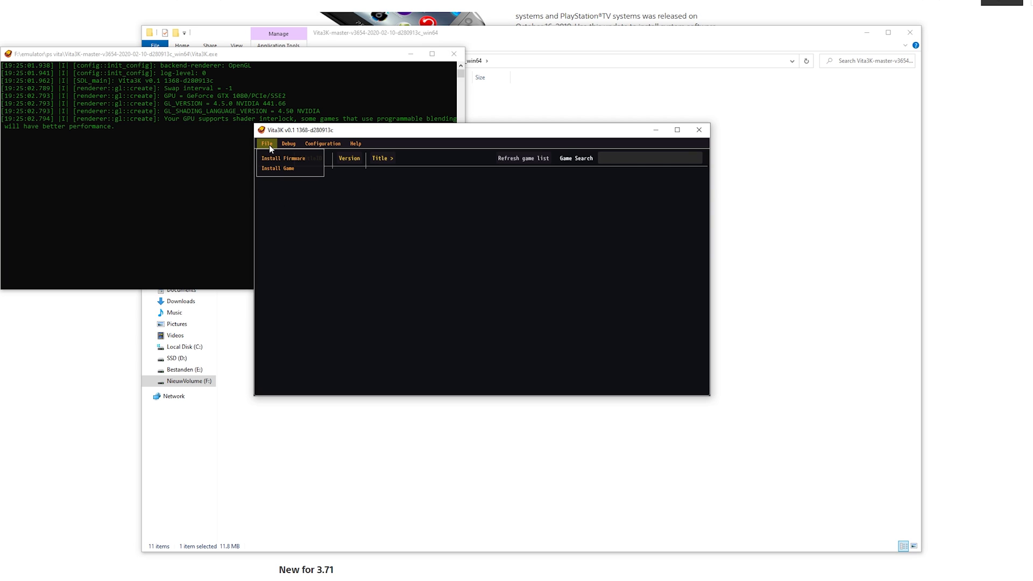
left_click(297, 163)
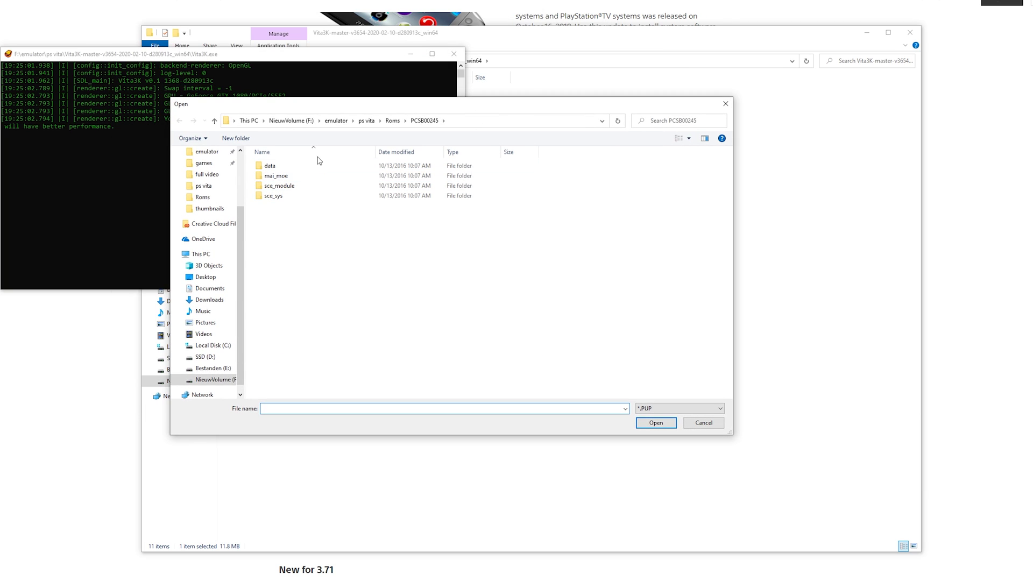
left_click(370, 123)
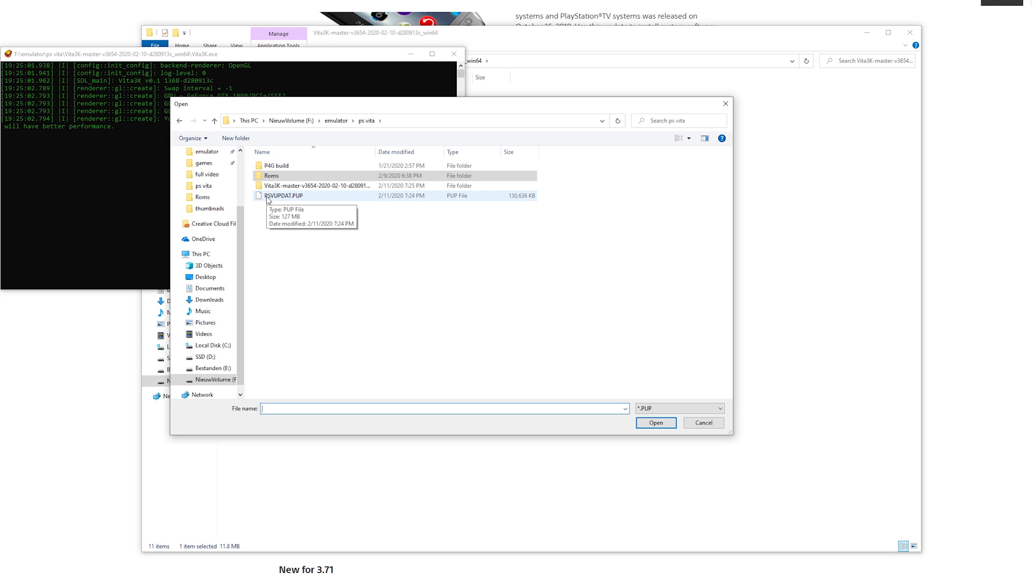
left_click(305, 197)
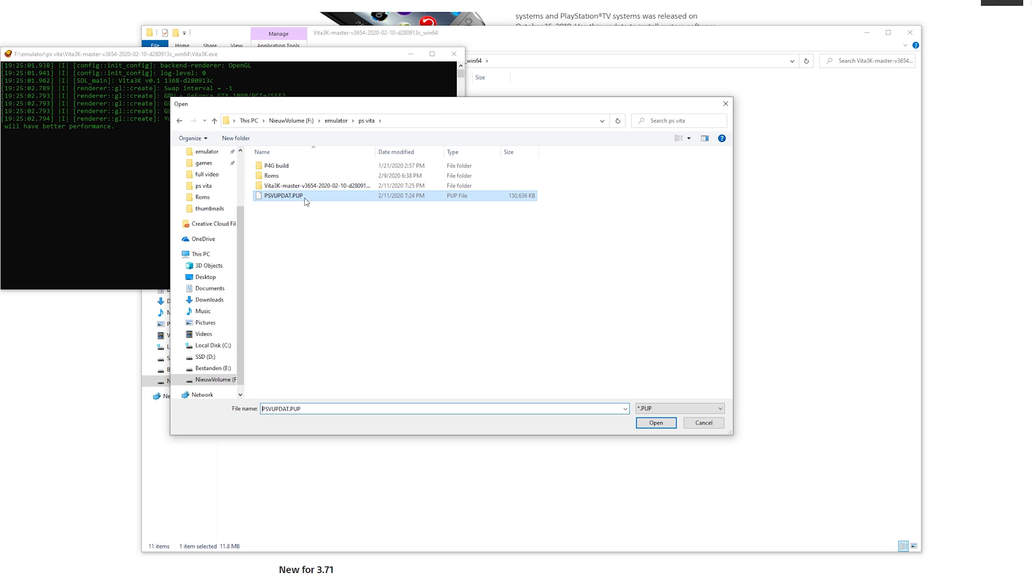
left_click(670, 426)
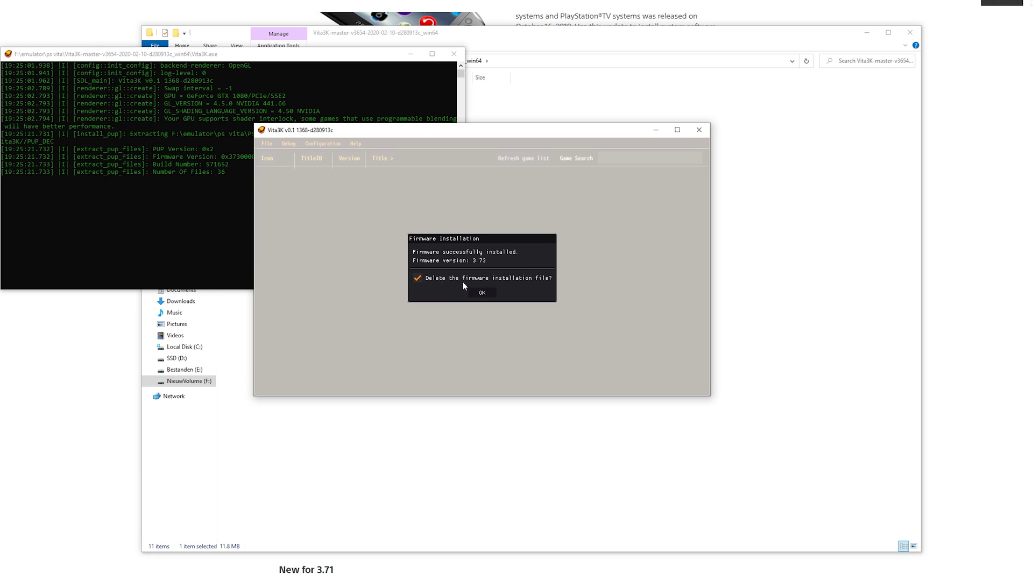
left_click(483, 294)
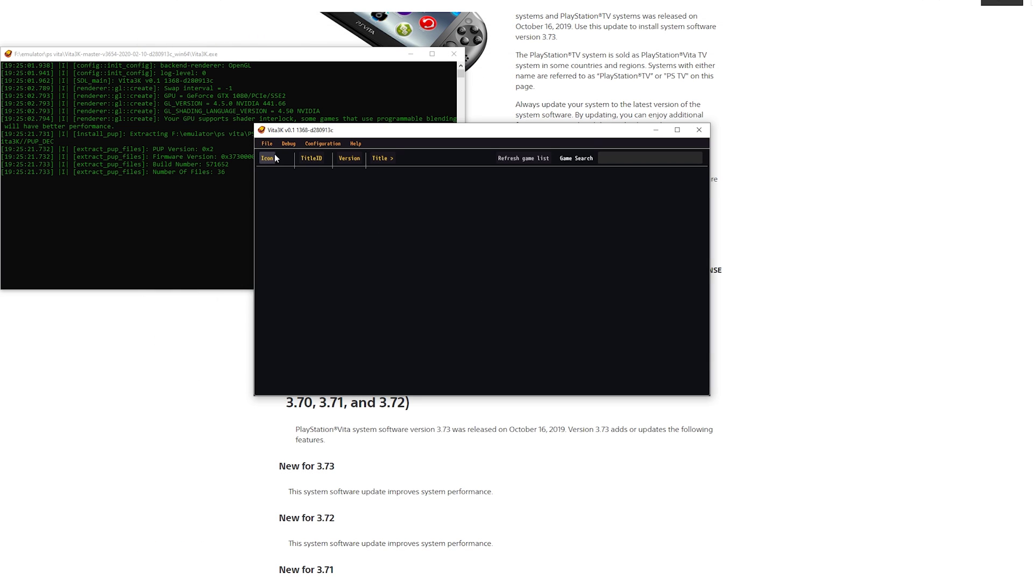
- Install the game package WastelandKings.vpk from the Roms folder without deleting the package
left_click(270, 145)
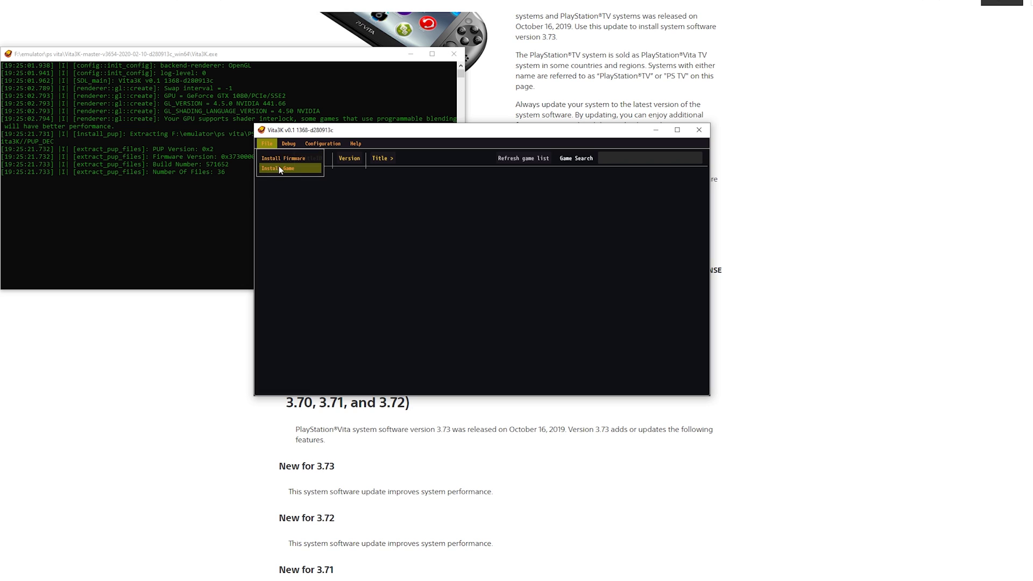
left_click(277, 169)
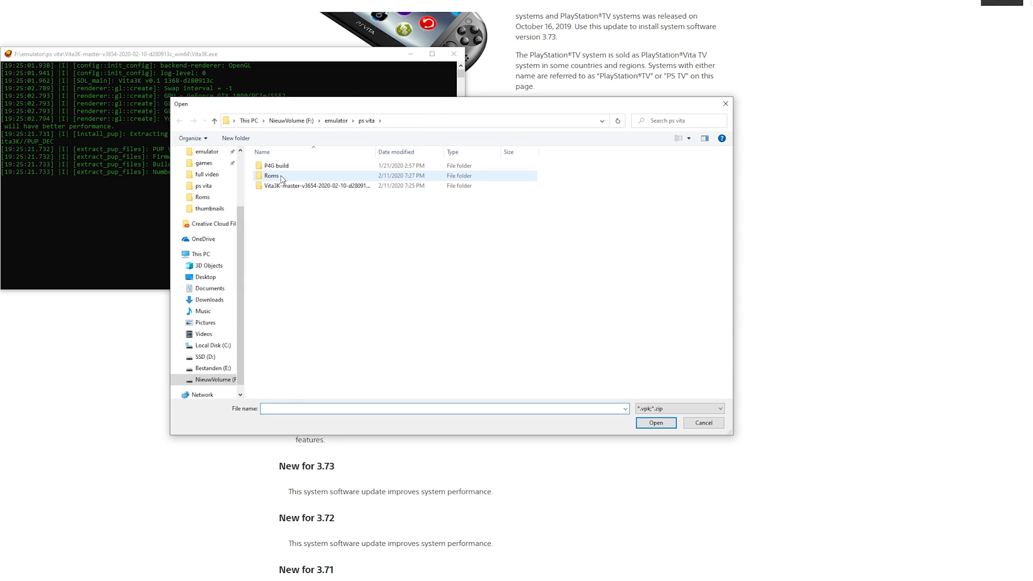
double_click(284, 178)
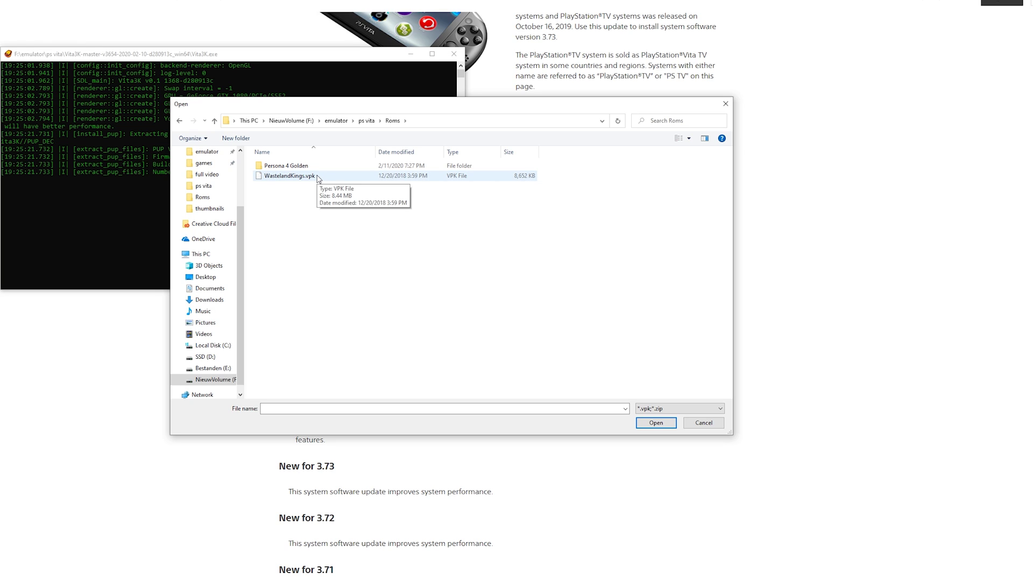
left_click(291, 177)
left_click(291, 181)
key("Escape")
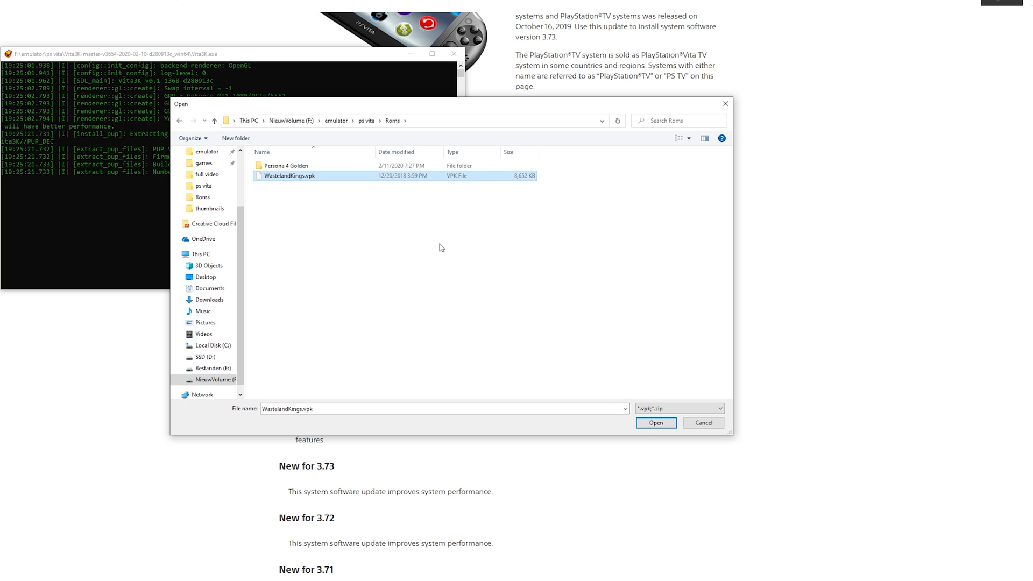
left_click(657, 424)
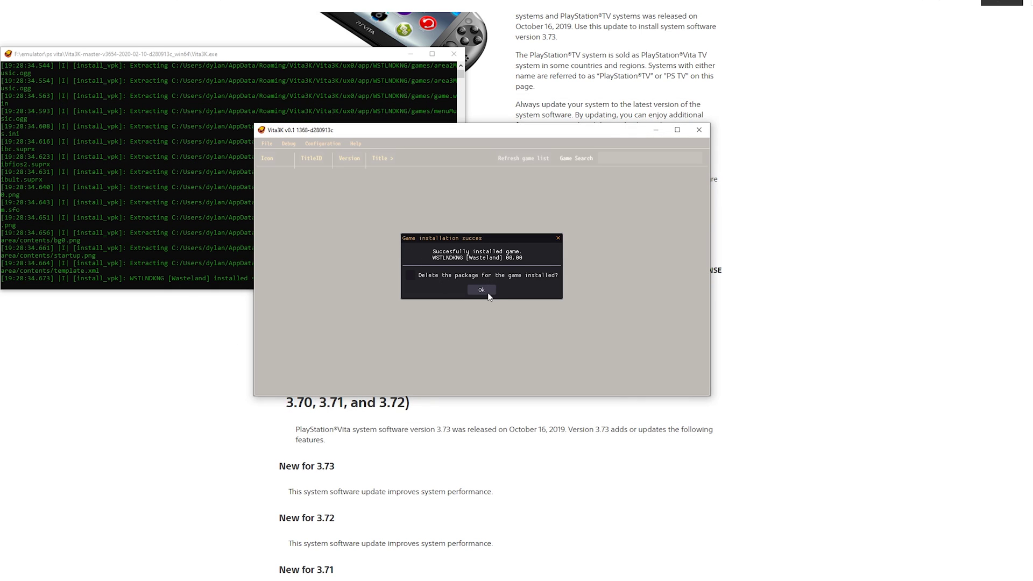
left_click(484, 294)
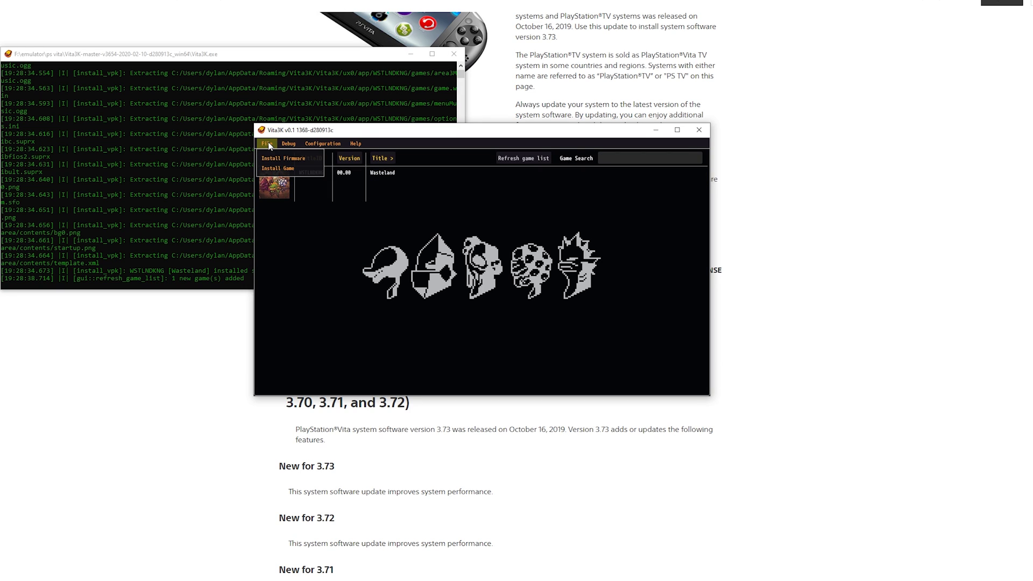
- Install Persona 4 Golden from mai_moe.zip in the Roms folder's Persona 4 Golden subfolder, without deleting the package
left_click(273, 169)
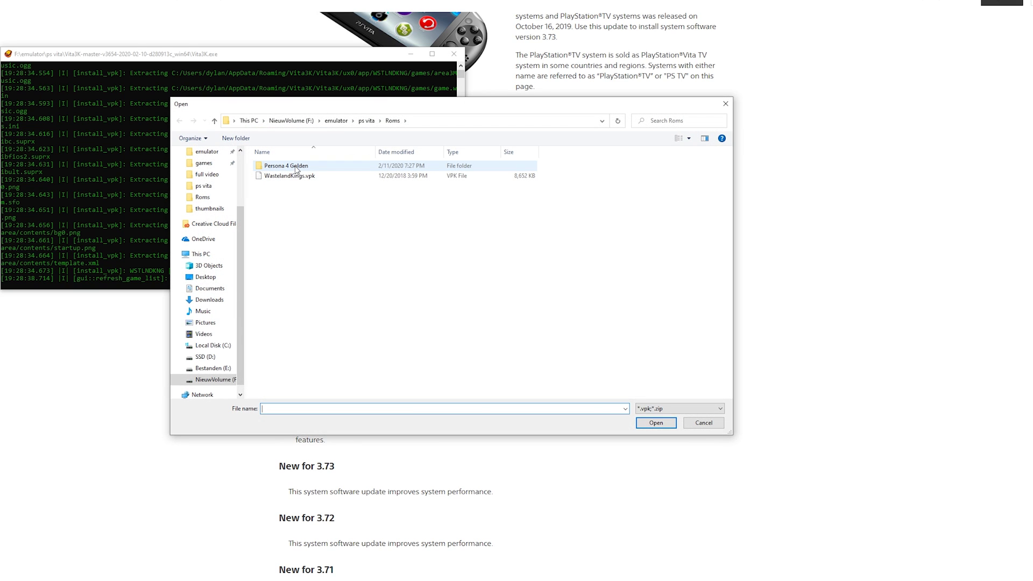
double_click(295, 168)
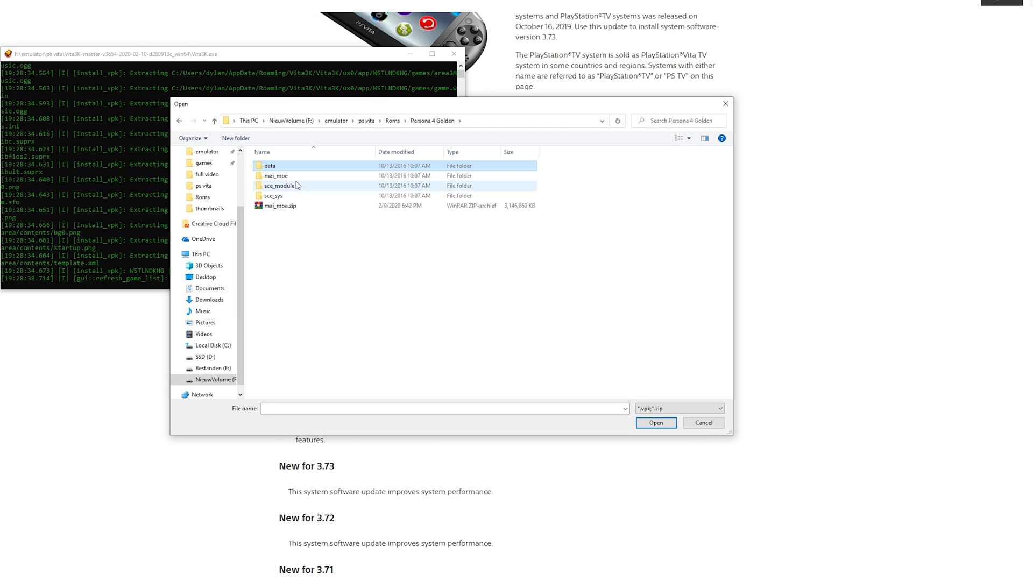
left_click(296, 199)
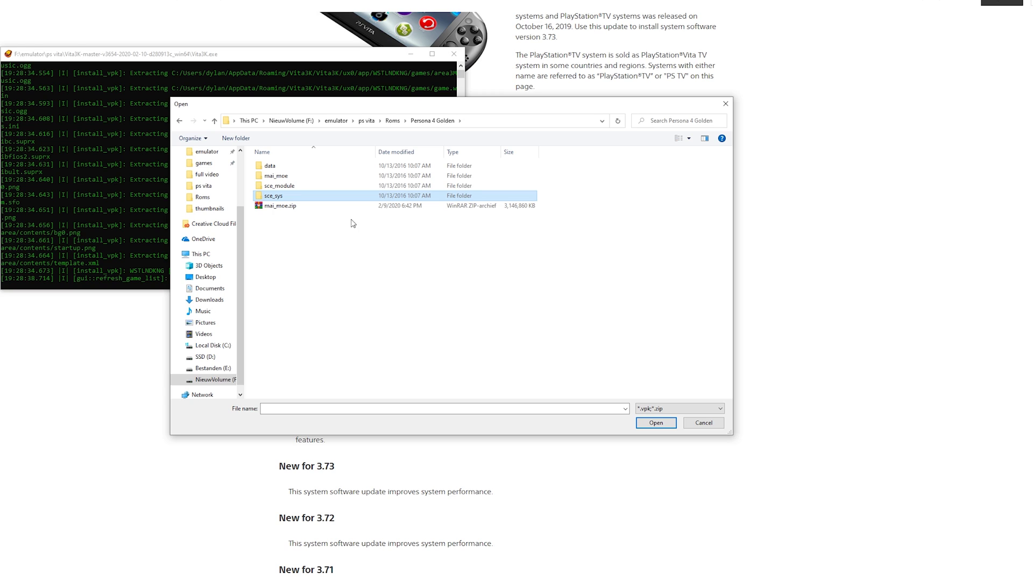
left_click(286, 210)
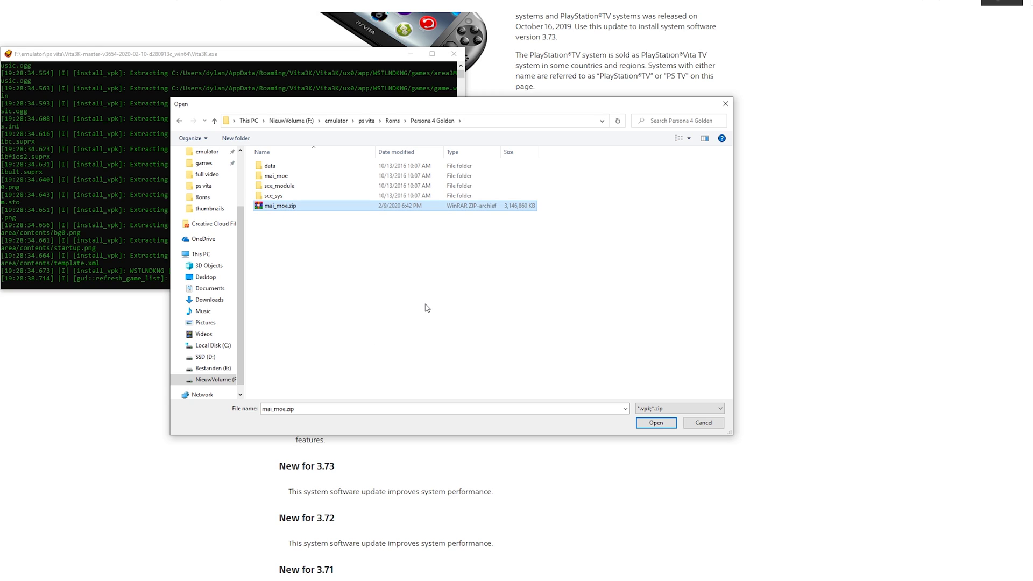
left_click(662, 426)
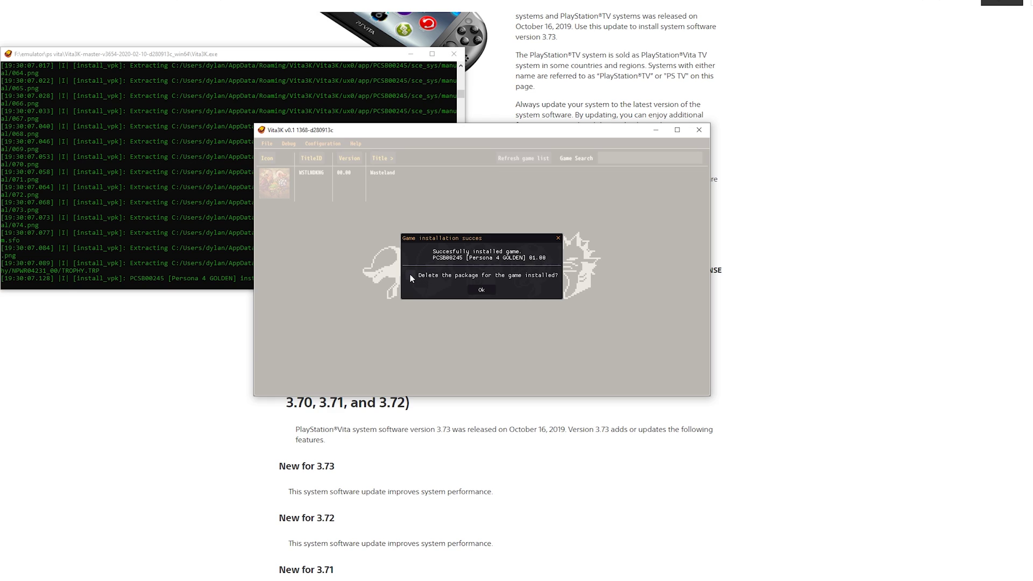
left_click(482, 290)
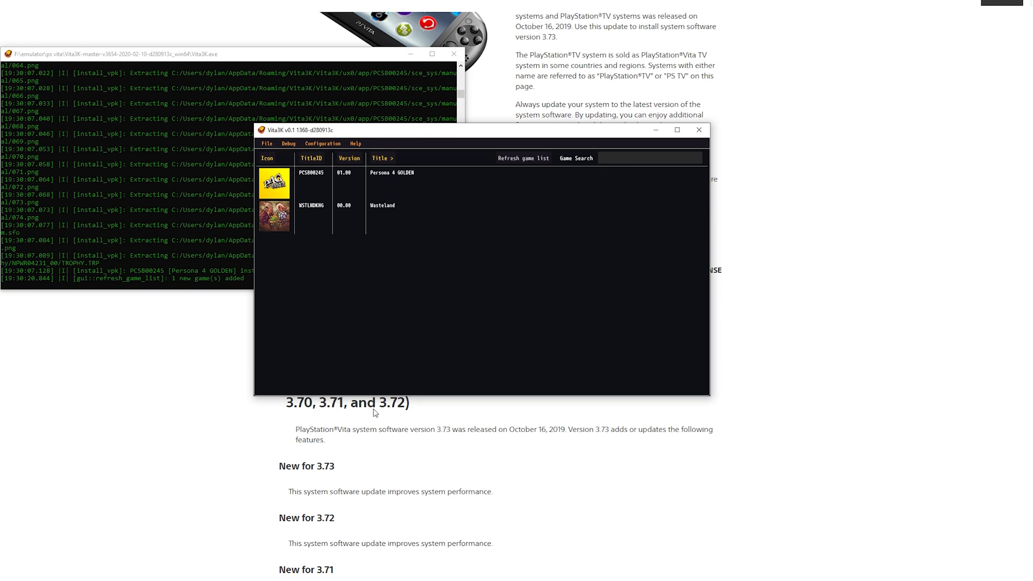
- View the installed game folder of Persona 4 GOLDEN from the game list, then close it
right_click(308, 178)
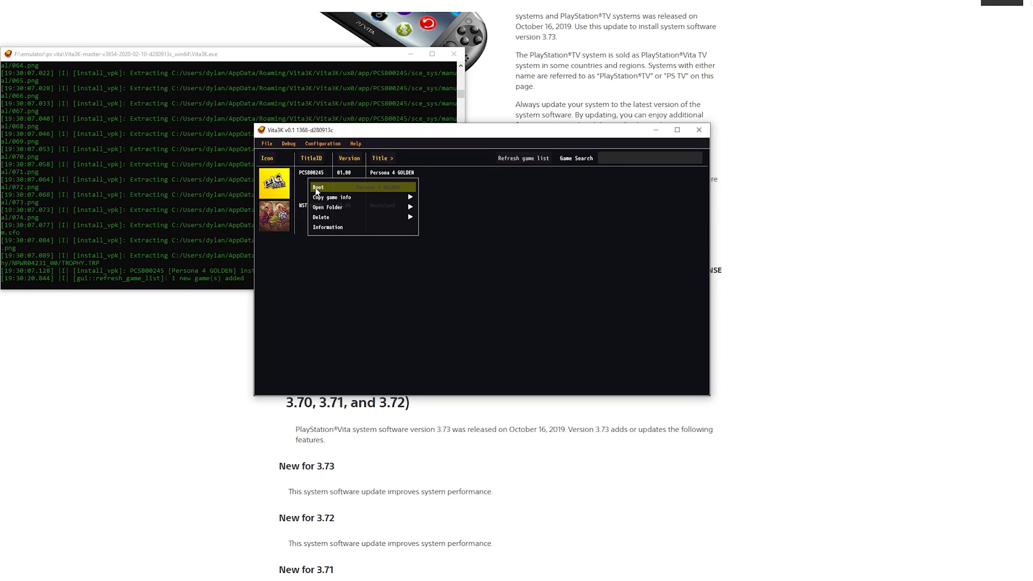
mouse_move(344, 199)
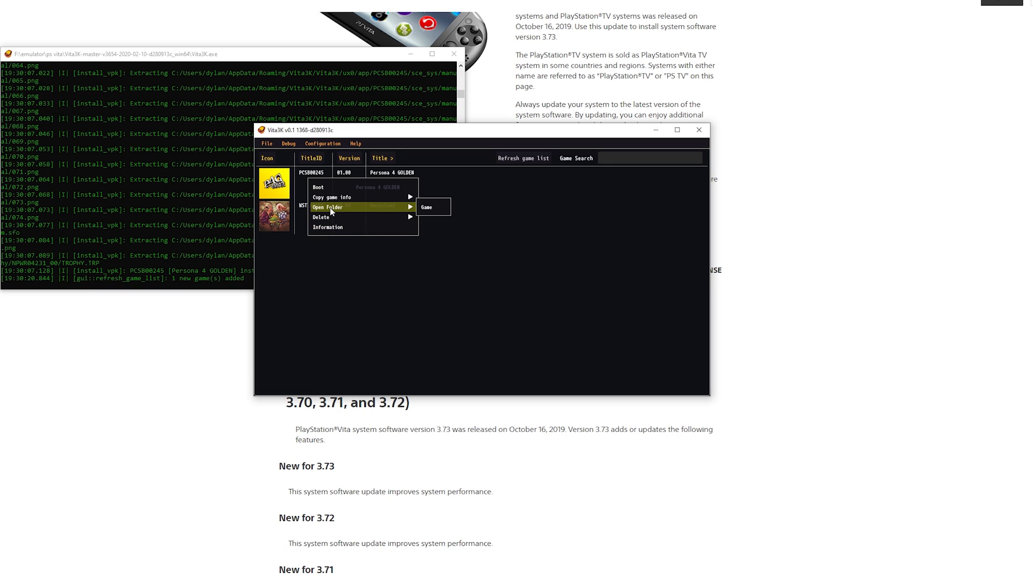
left_click(439, 207)
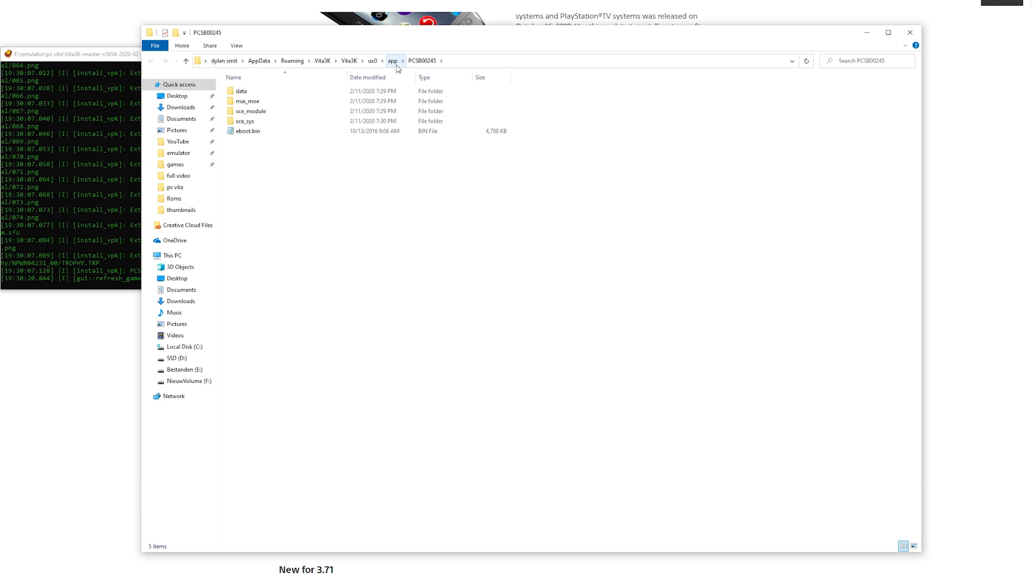
left_click(909, 34)
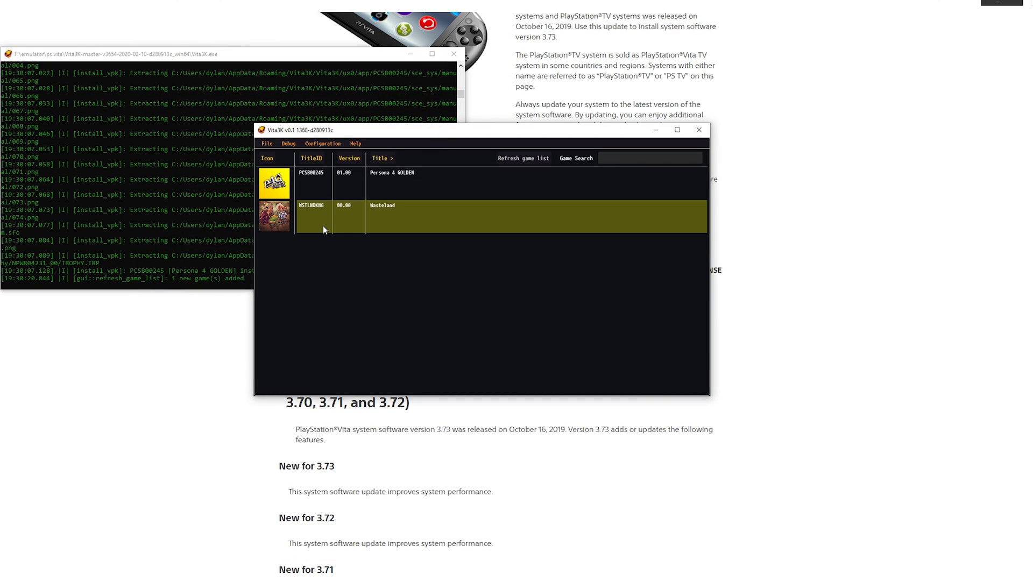
- Review the emulator's Core module list, the GPU Hardware Flip option, and the System console language choices in the settings
left_click(322, 143)
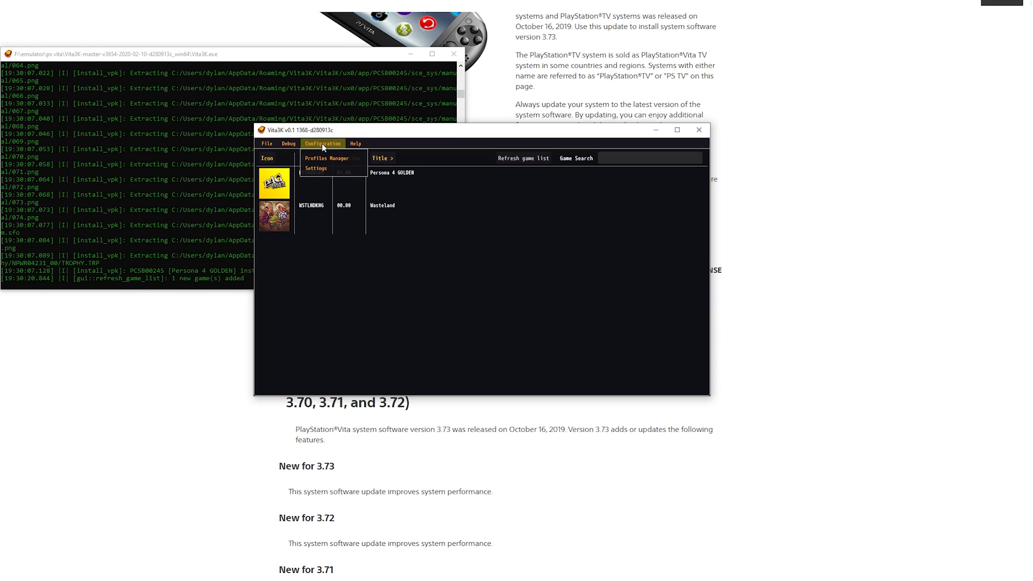
left_click(322, 168)
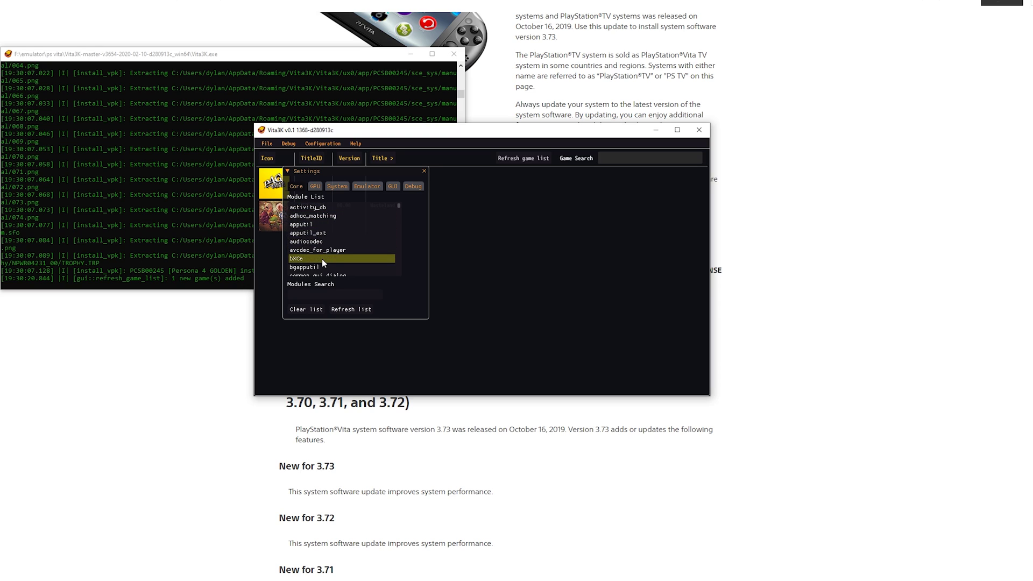
scroll(315, 250, "down", 5)
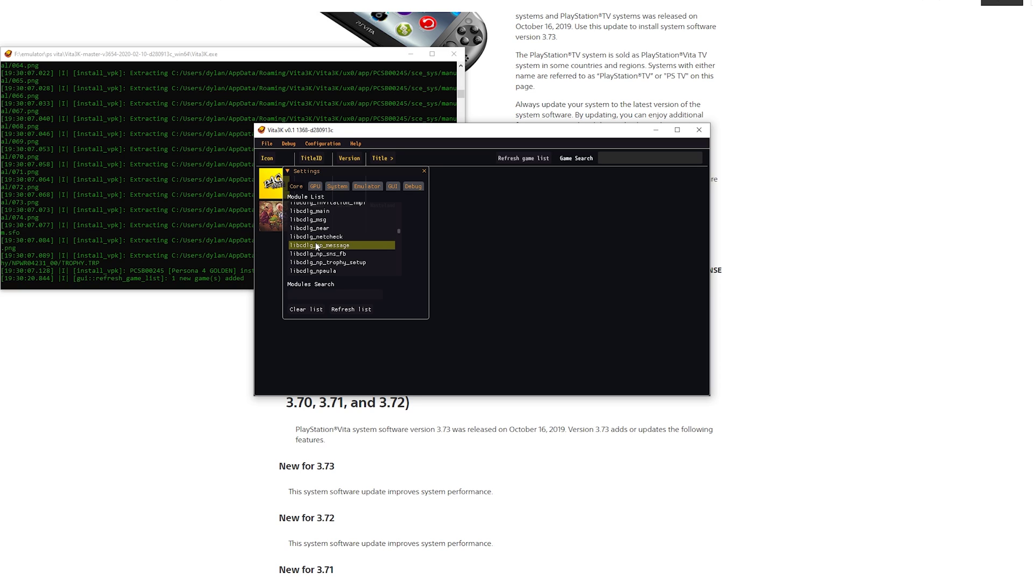
left_click(315, 187)
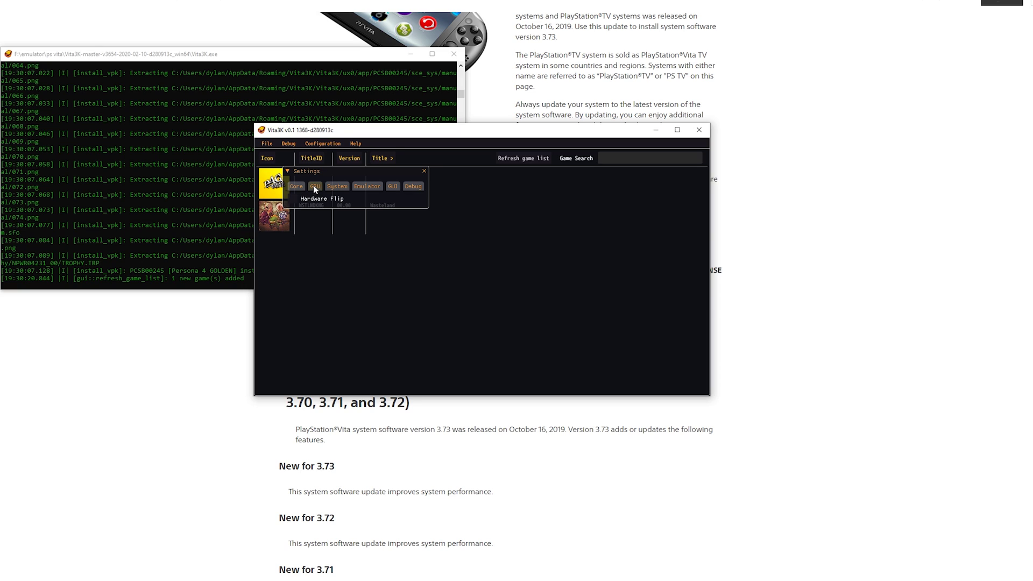
mouse_move(320, 199)
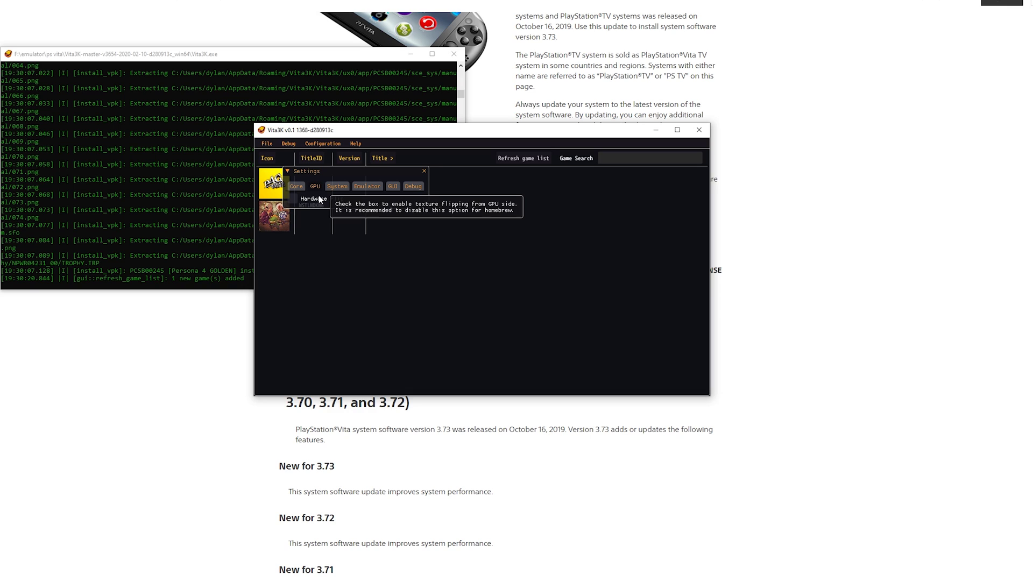
left_click(343, 186)
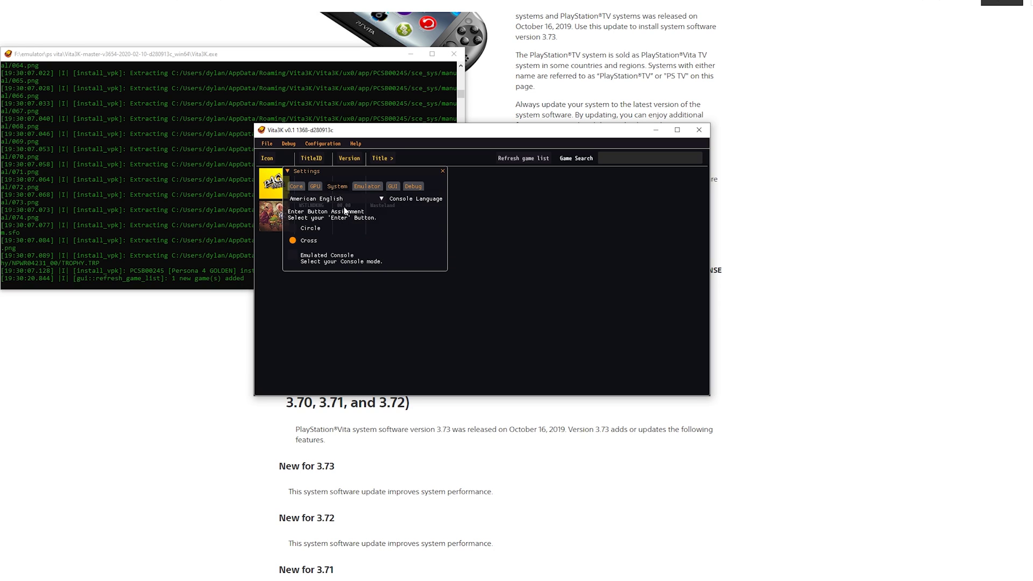
left_click(383, 199)
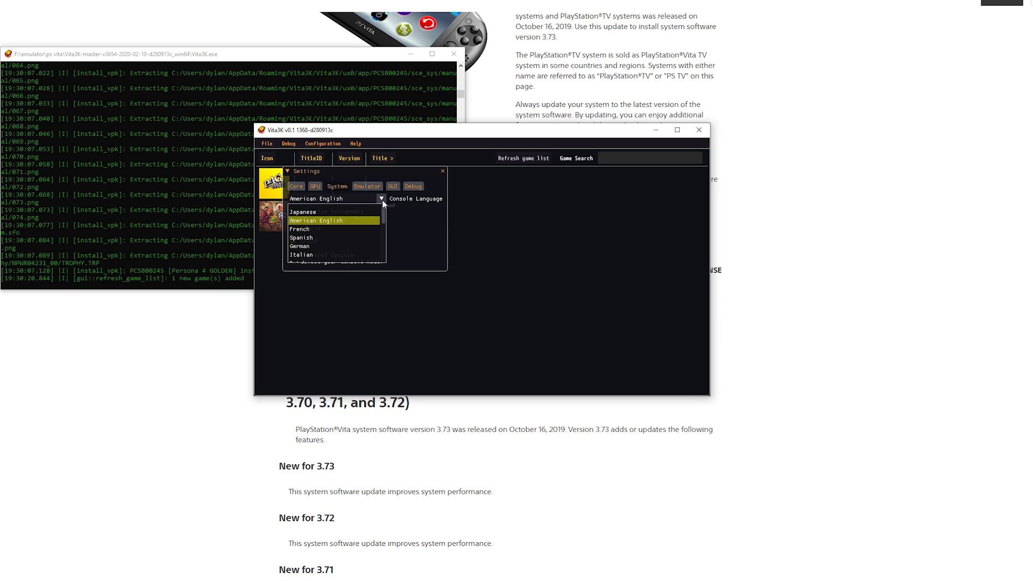
left_click(382, 199)
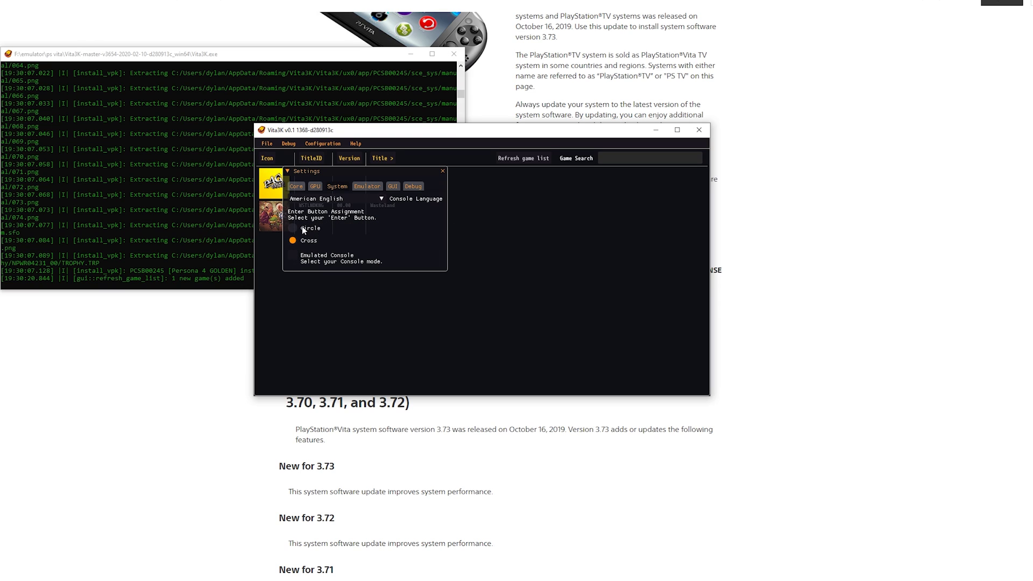
- Review the Emulator settings with the log level choices, plus the GUI and Debug settings, and close the settings window
left_click(360, 186)
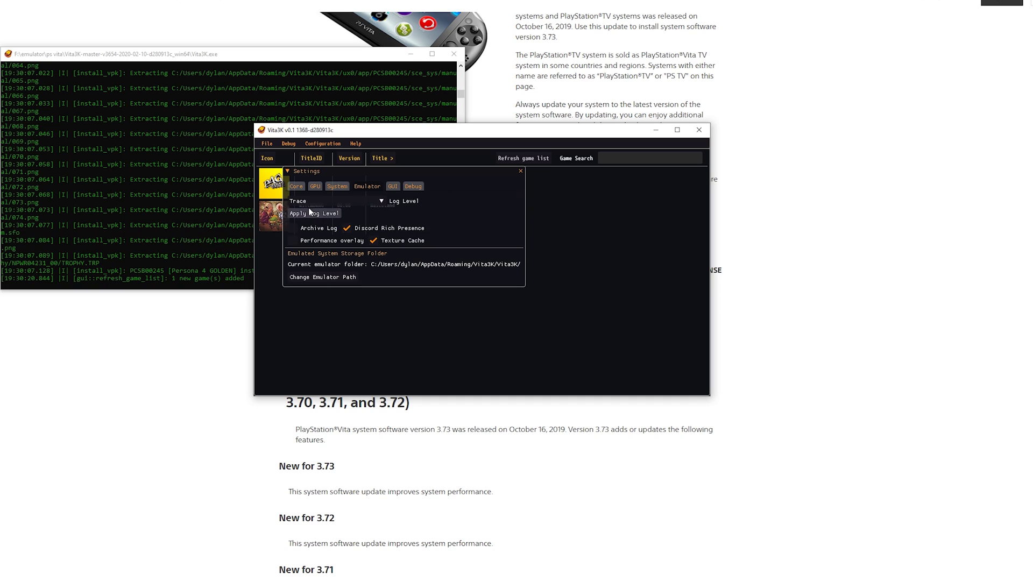
left_click(383, 201)
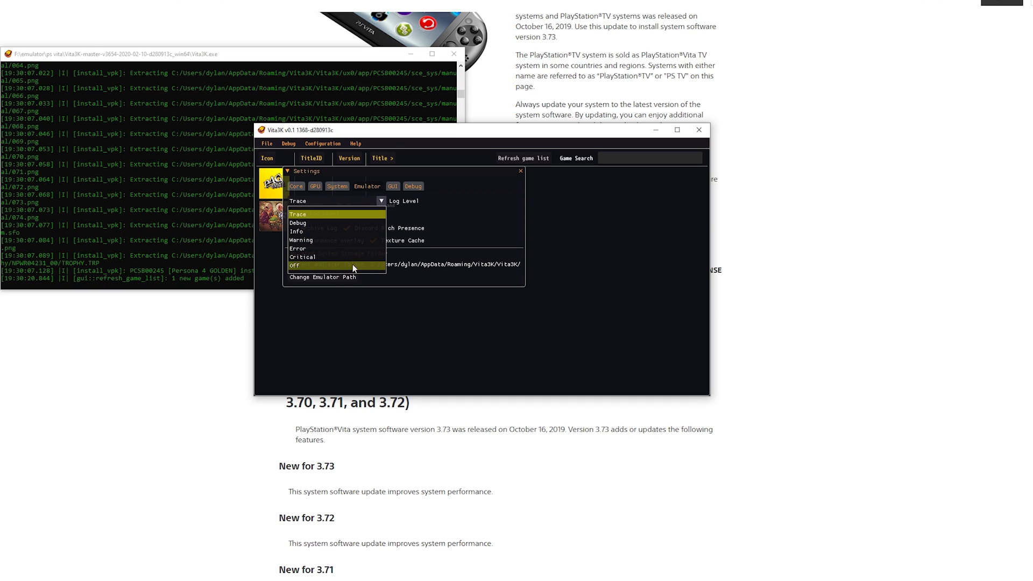
left_click(381, 200)
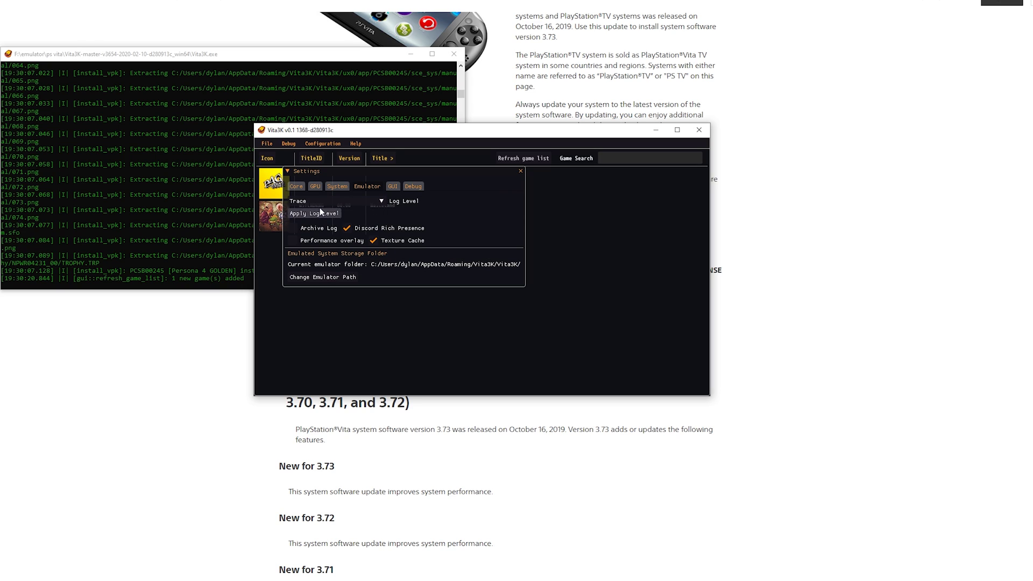
left_click(390, 188)
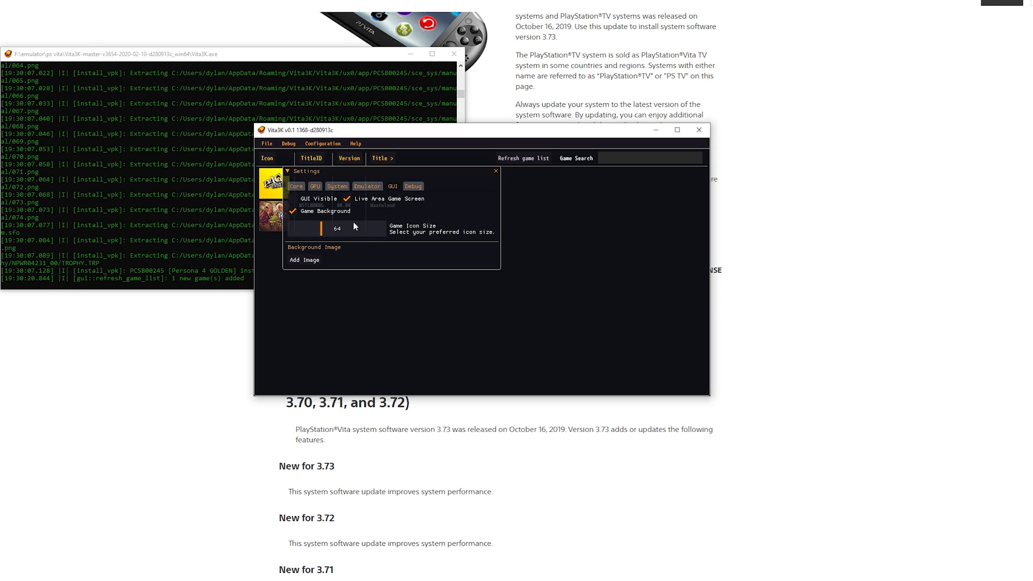
left_click(413, 186)
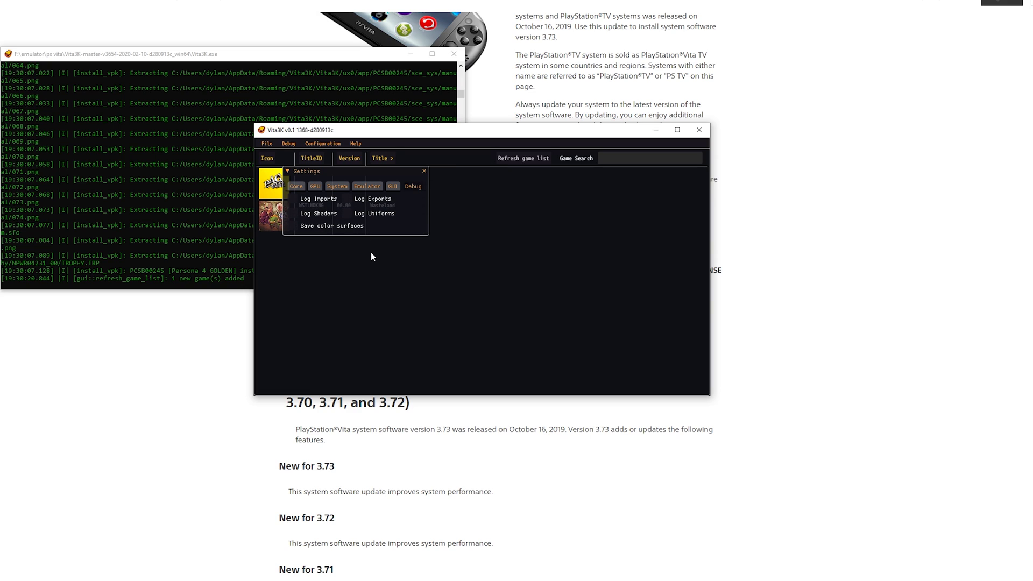
left_click(423, 170)
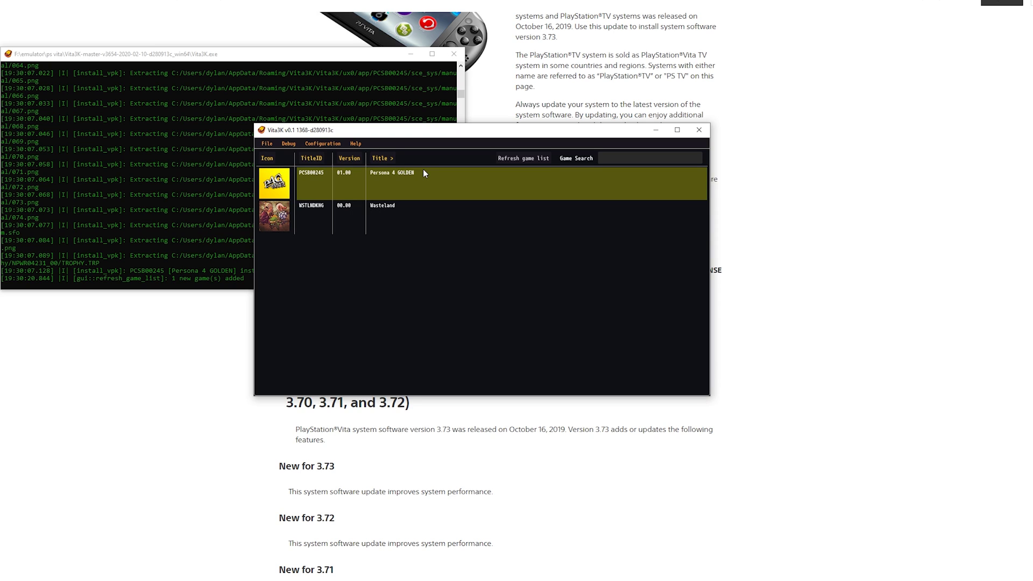
- Start the Wasteland game from its live area screen, let it run, and close the emulator
left_click(315, 214)
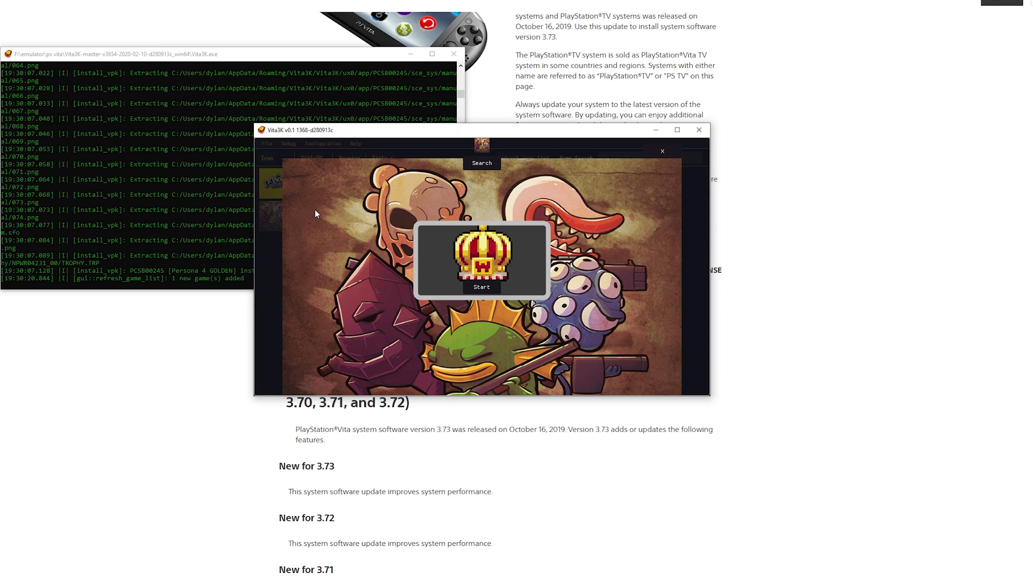
left_click(490, 289)
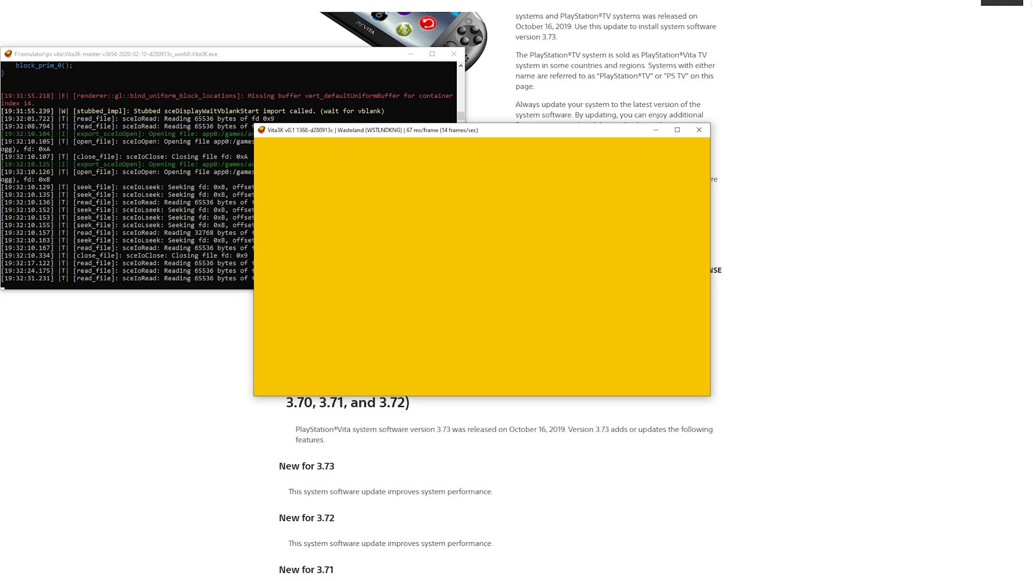
left_click(705, 131)
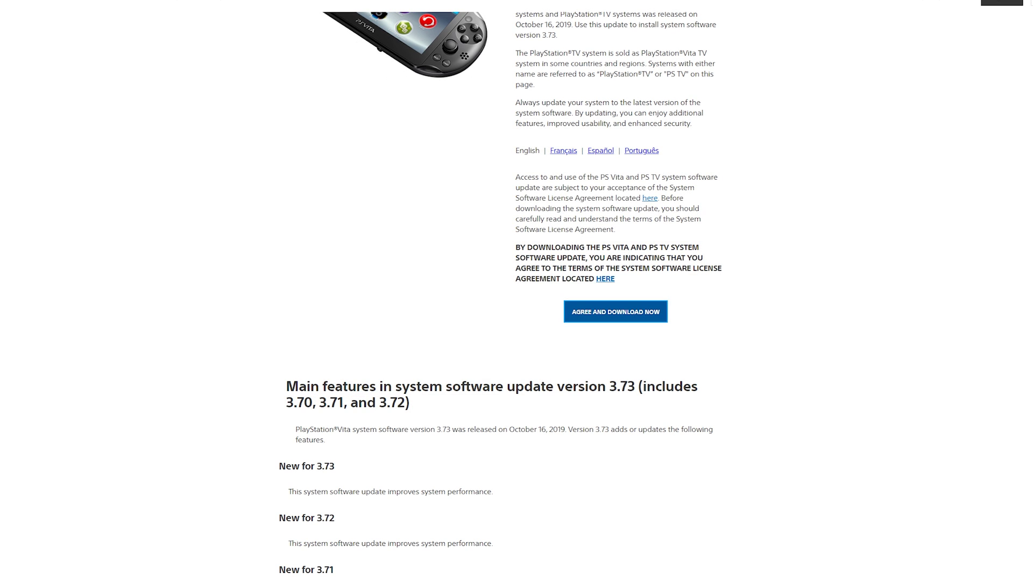
- Open the P4G build folder inside the ps vita folder by locating the recent PSVUPDAT.PUP file in File Explorer
key("super+e")
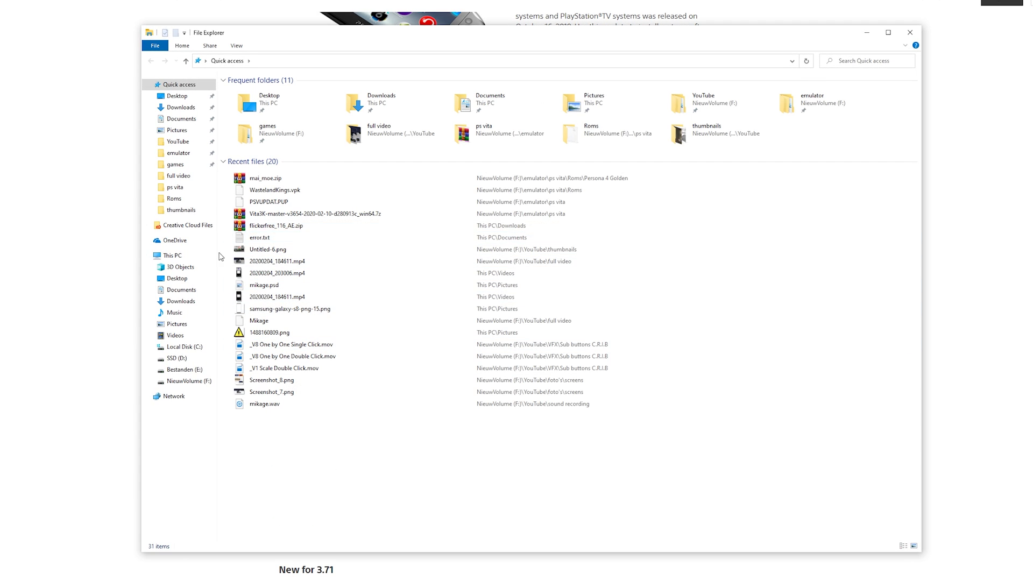
right_click(289, 203)
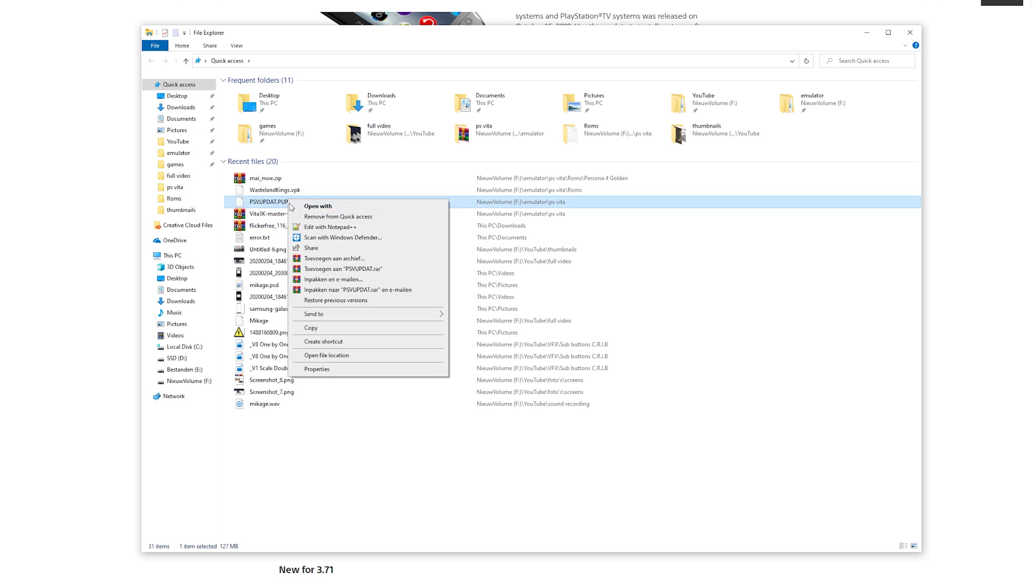
left_click(326, 355)
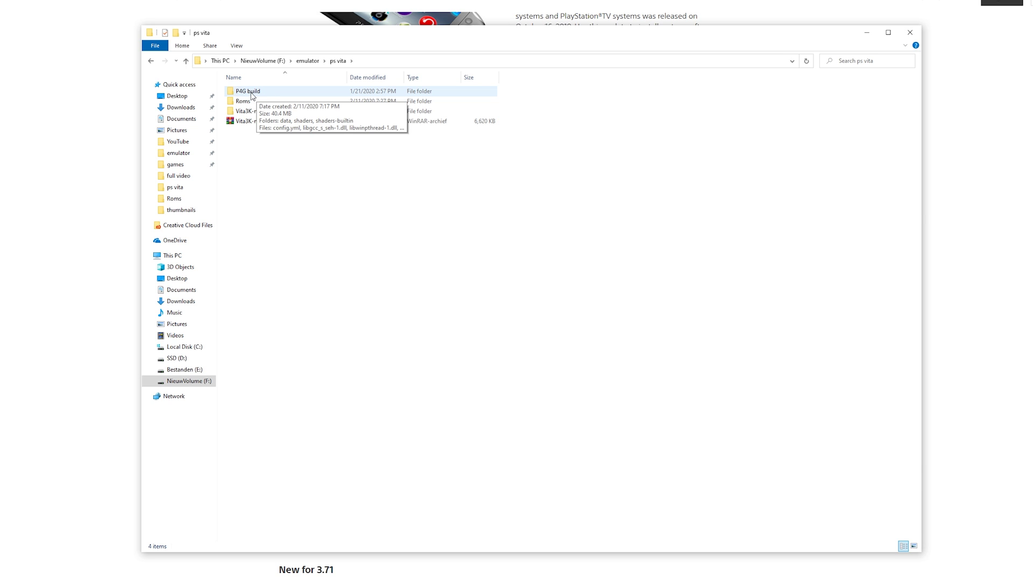
double_click(251, 94)
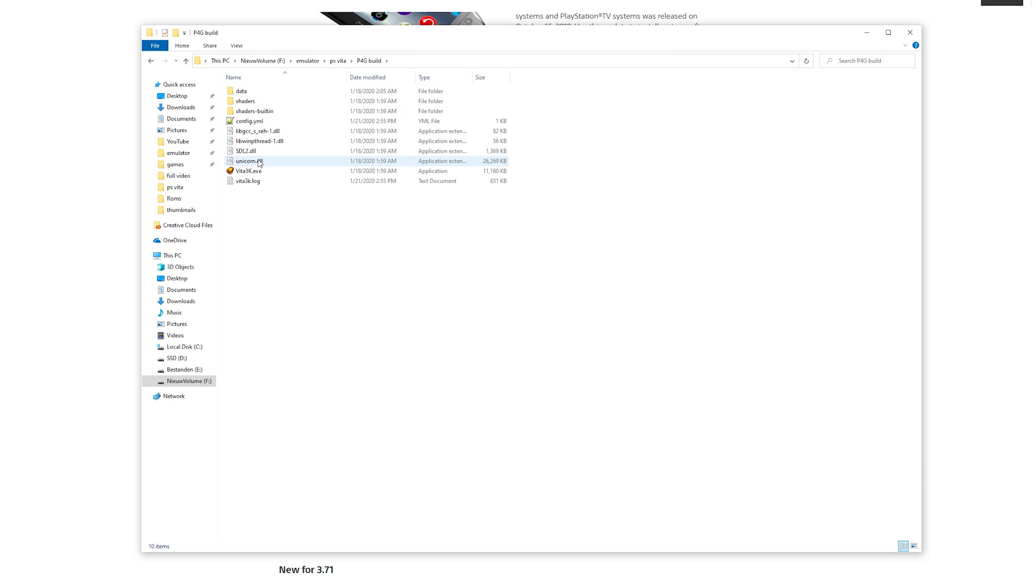
- Launch Vita3K.exe from the P4G build folder and boot Persona 4 GOLDEN
left_click(257, 172)
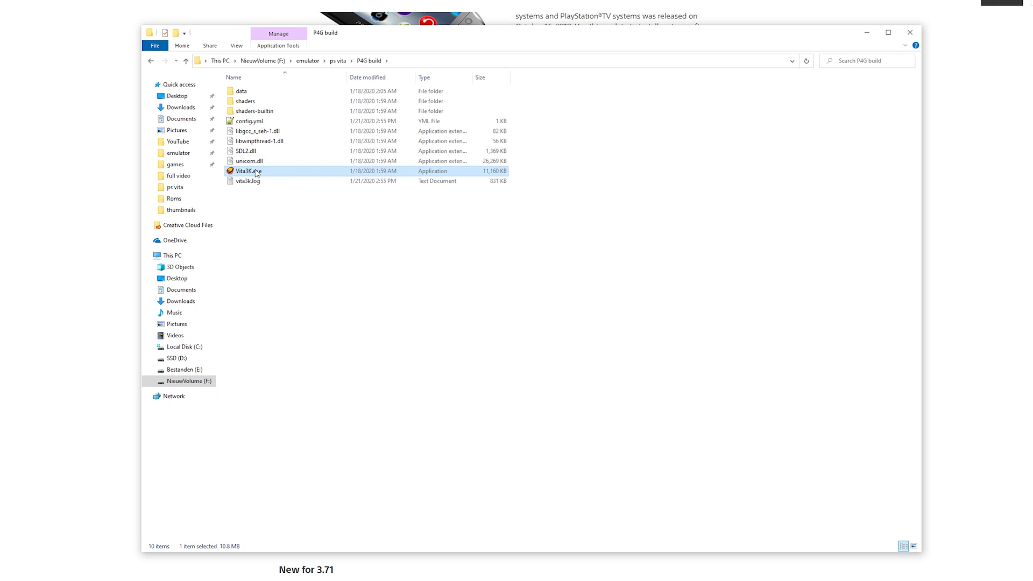
left_click(260, 121)
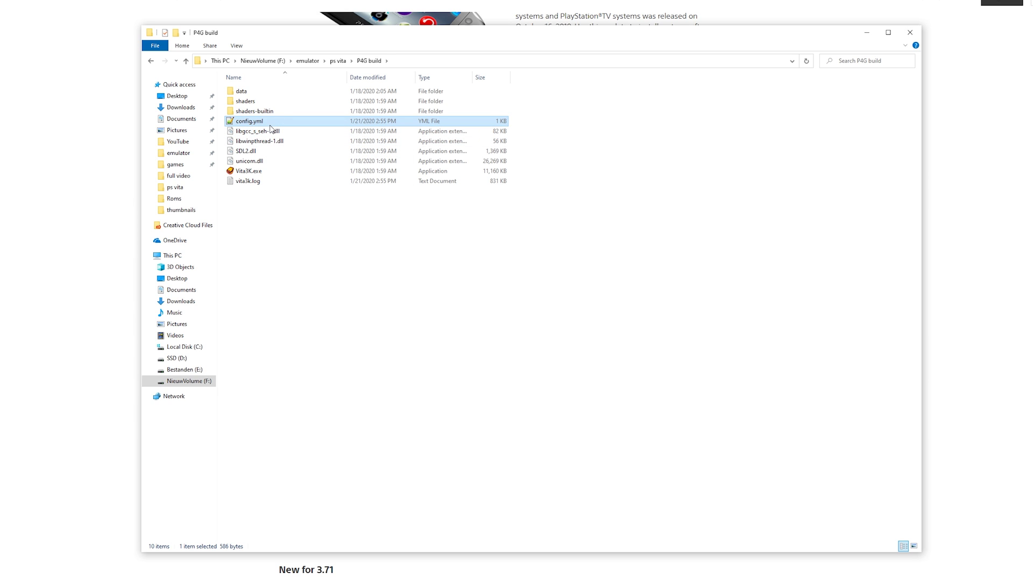
double_click(269, 171)
double_click(258, 161)
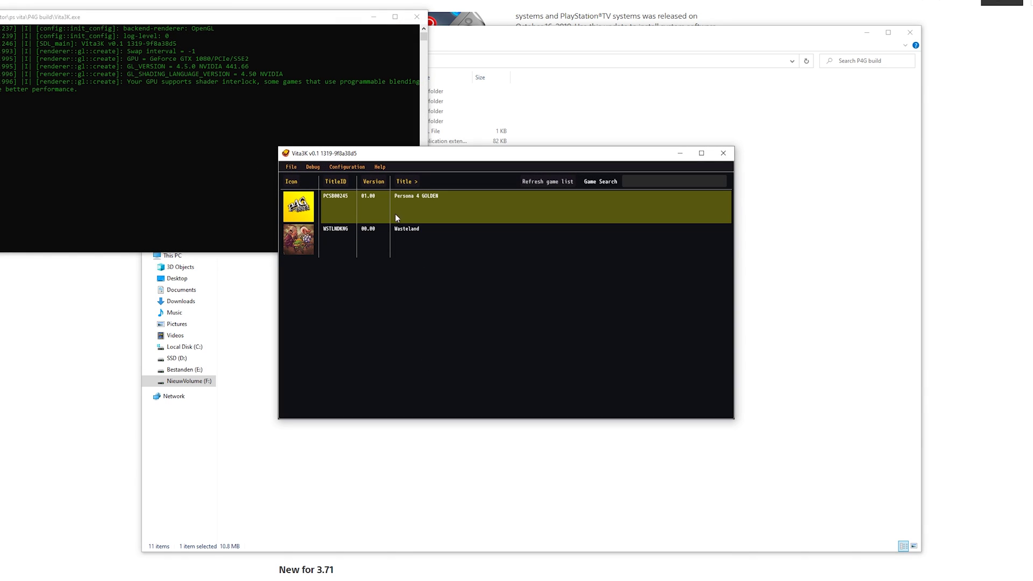
left_click(420, 208)
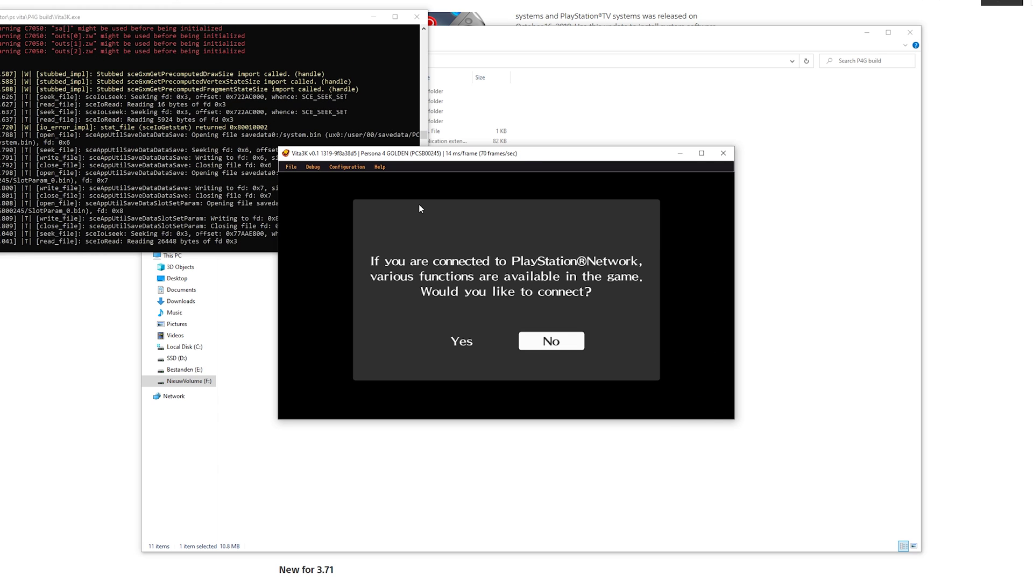
- Decline the PlayStation Network connection in Persona 4 Golden and skip the opening sequence to reach the title menu
key("x")
key("x")
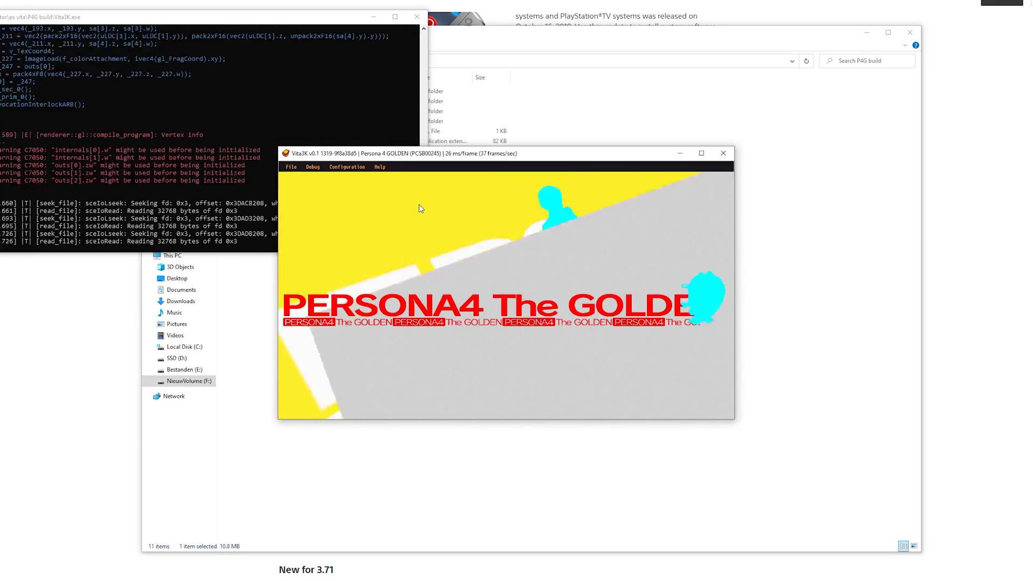
key("x")
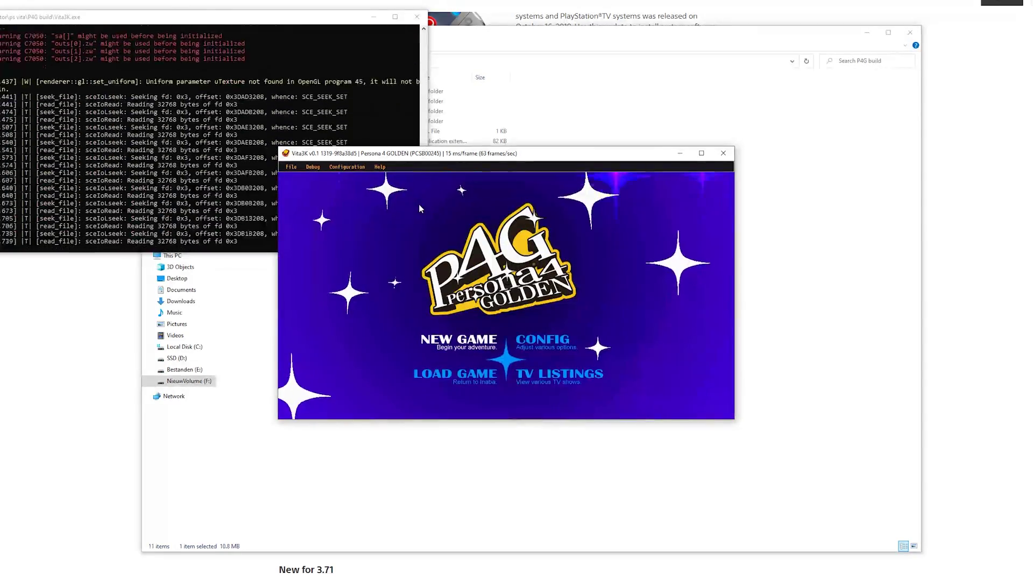
- Start a new game, get past the PlayStation Network information prompt, and choose the Normal difficulty
key("x")
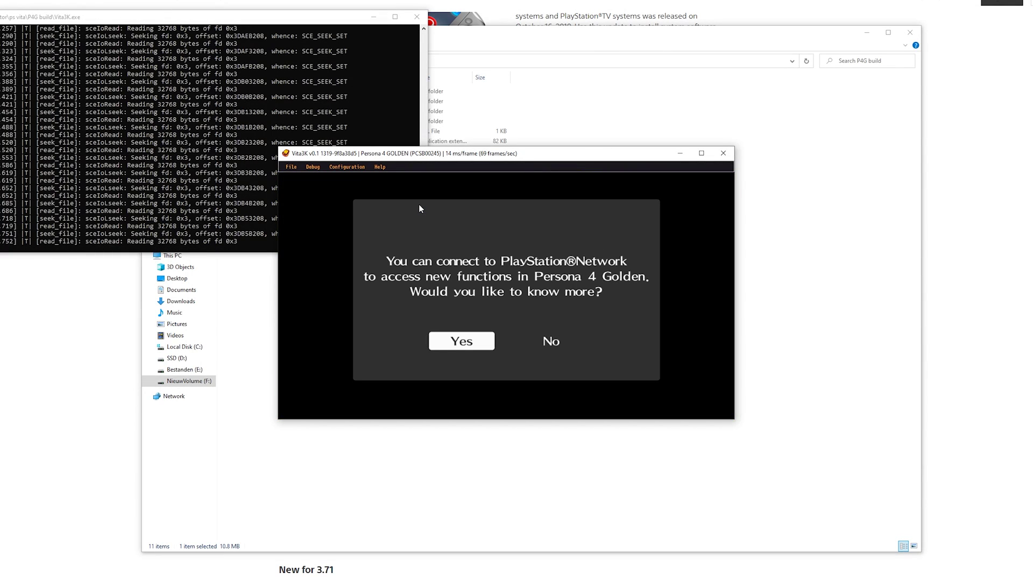
key("x")
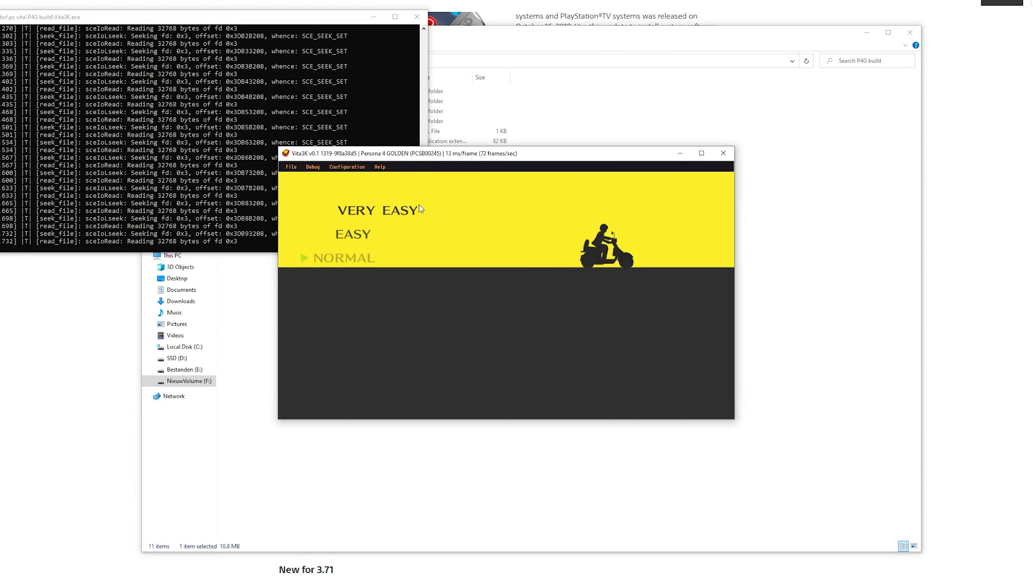
key("x")
key("x")
key("x")
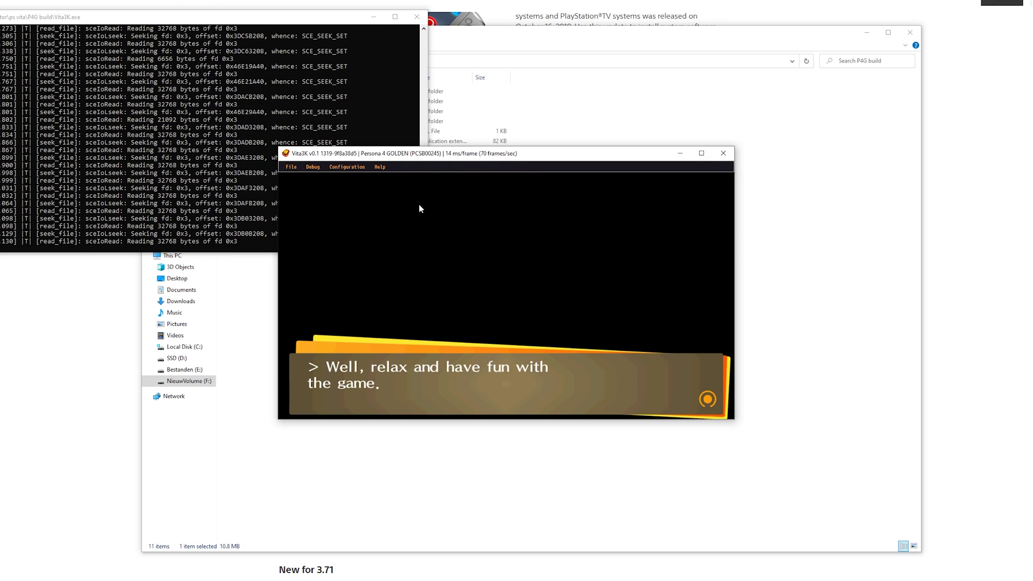
- Advance through the opening dialogue with Igor until he asks for an introduction
key("x")
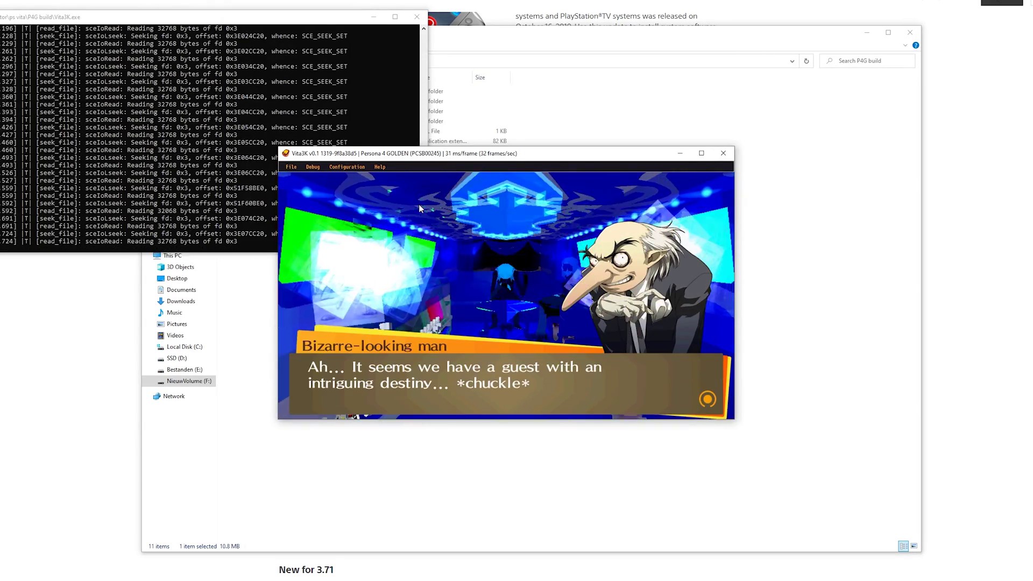
key("x")
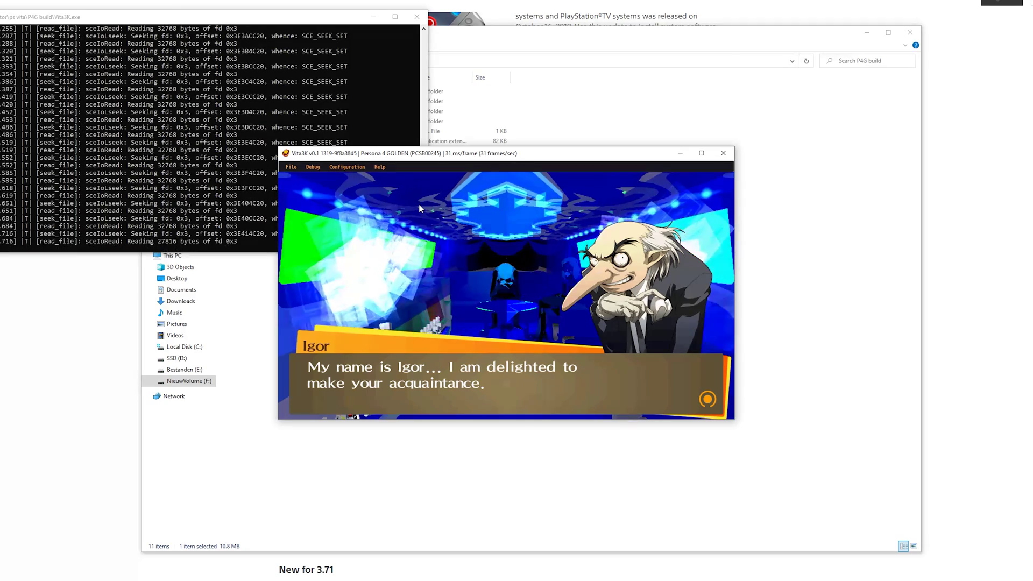
key("x")
key("x")
key("x")
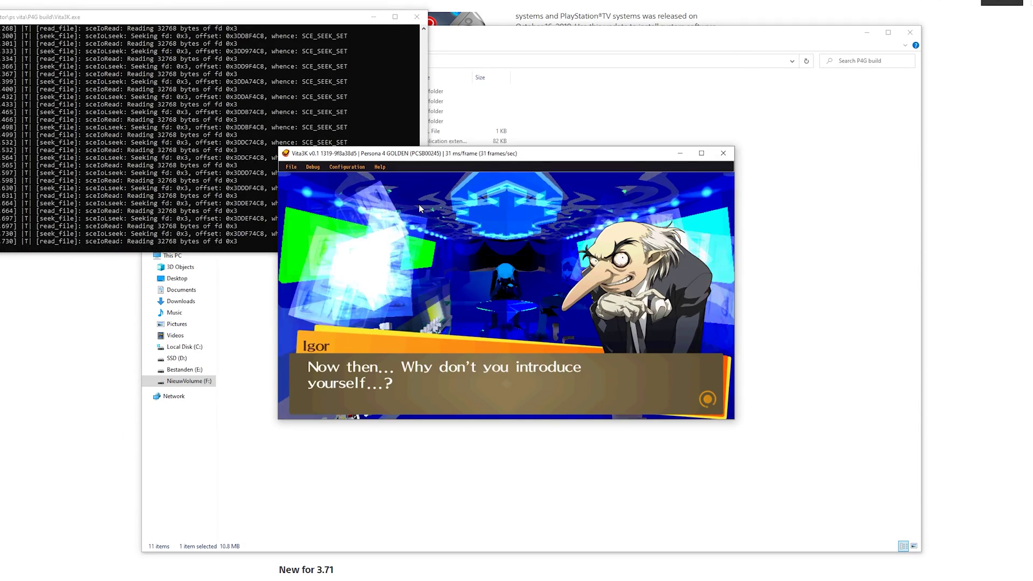